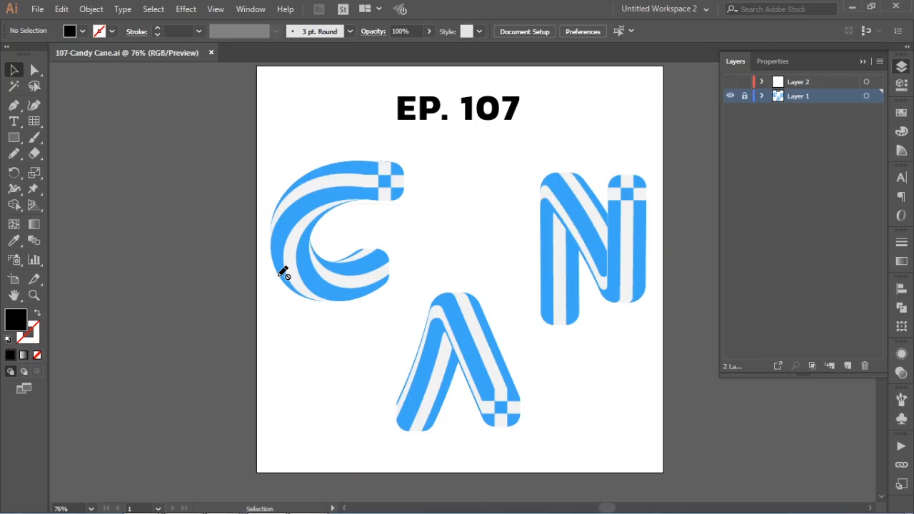
Hide Layer 1, make Layer 2 visible and active, and reset the fill and stroke to their defaults.
left_click(730, 96)
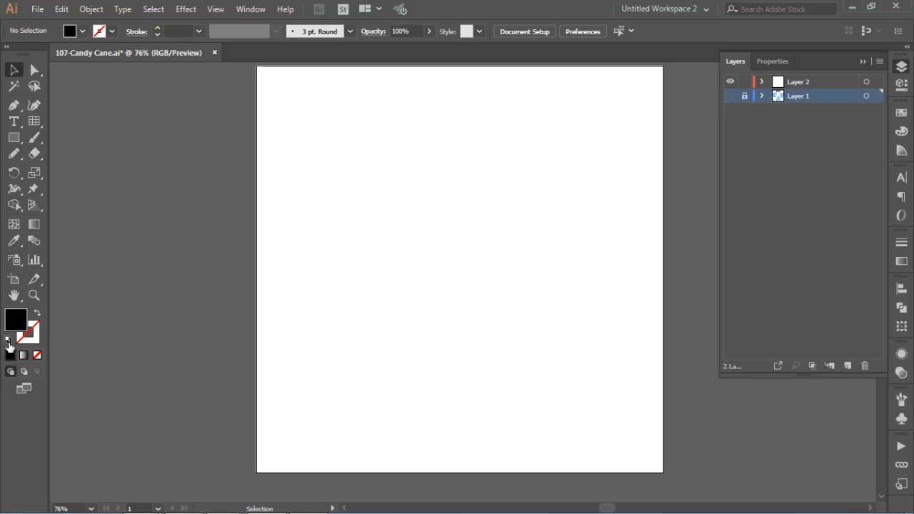
left_click(9, 342)
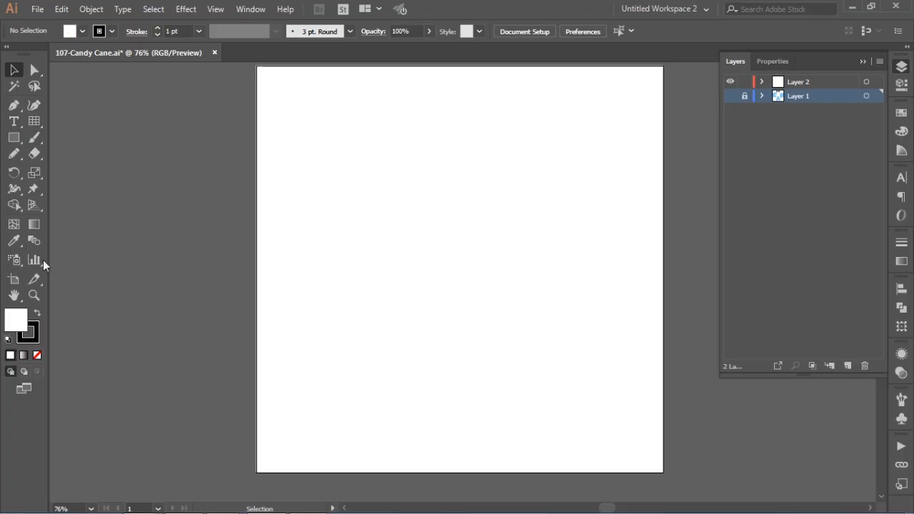
left_click(34, 121)
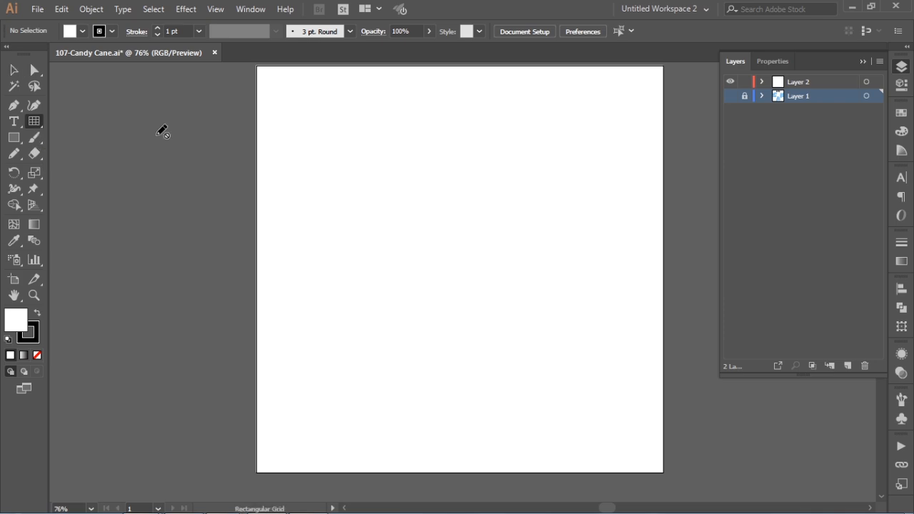
left_click(804, 84)
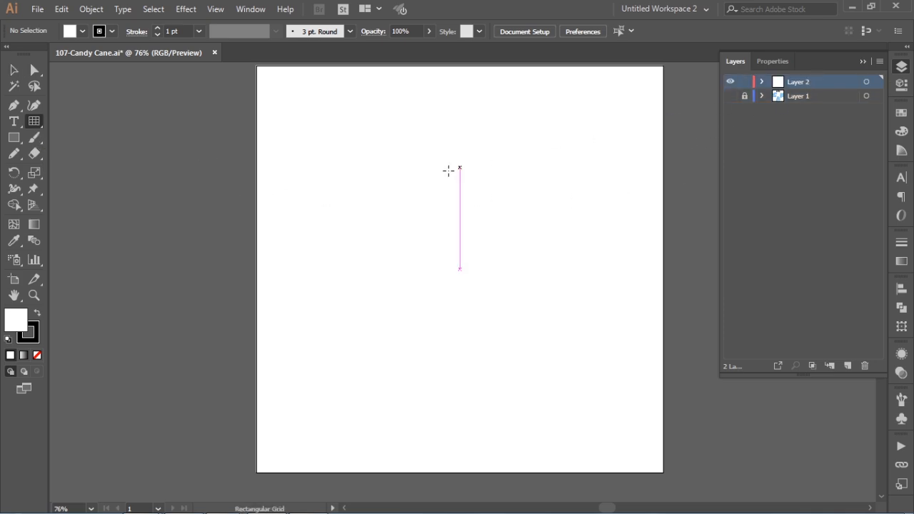
Create a 100 by 100 px rectangular grid with 2 horizontal and 2 vertical dividers on the artboard.
left_click(431, 183)
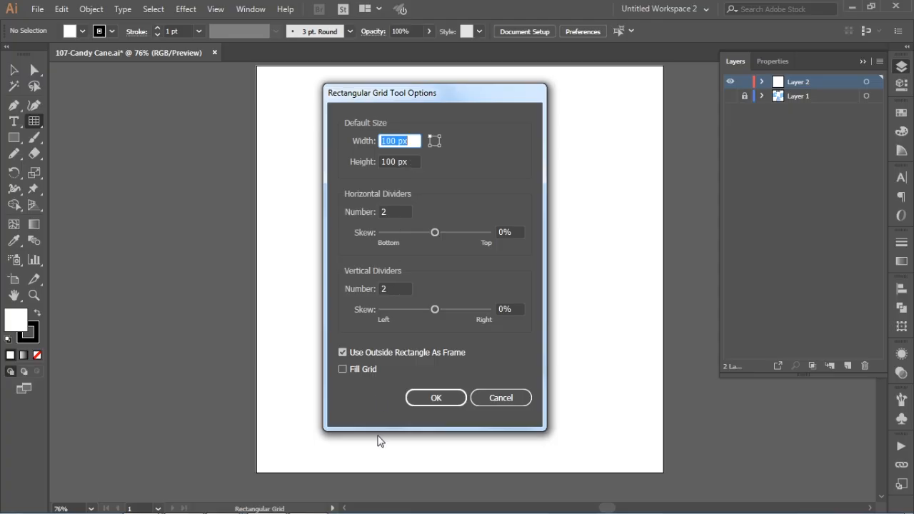
left_click(436, 398)
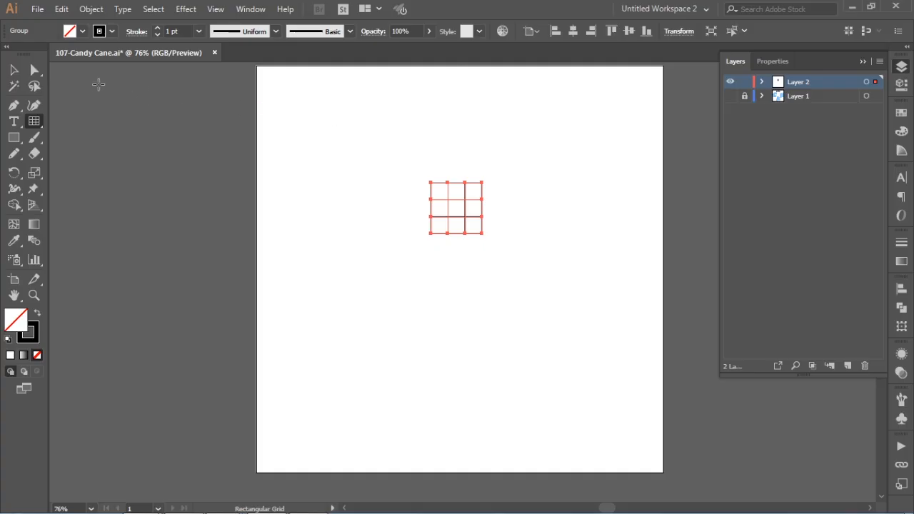
key("v")
left_click(504, 137)
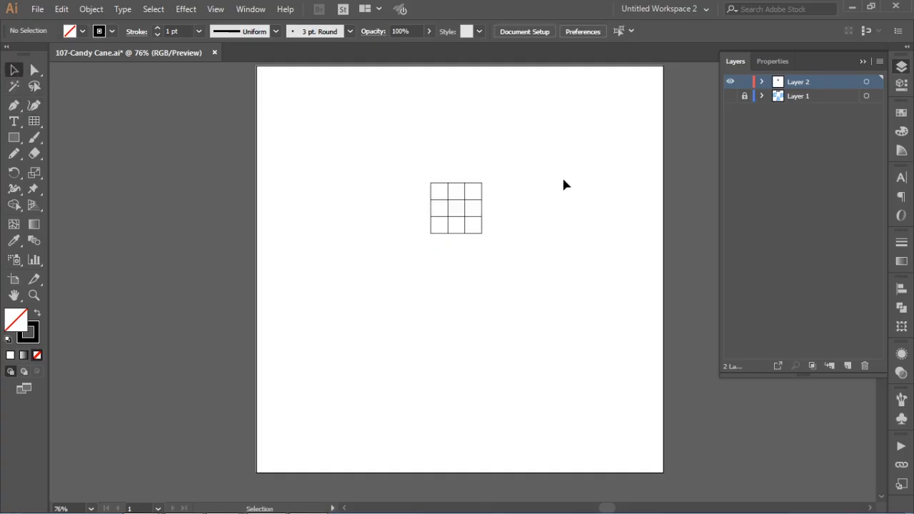
Ungroup the rectangular grid into its separate frame and divider paths.
key("z")
left_click_drag(394, 156, 547, 264)
key("v")
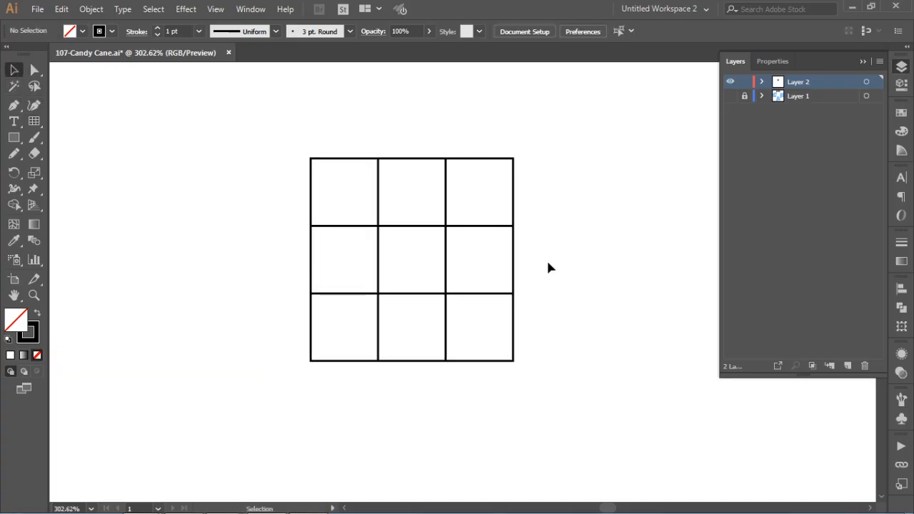
left_click(346, 158)
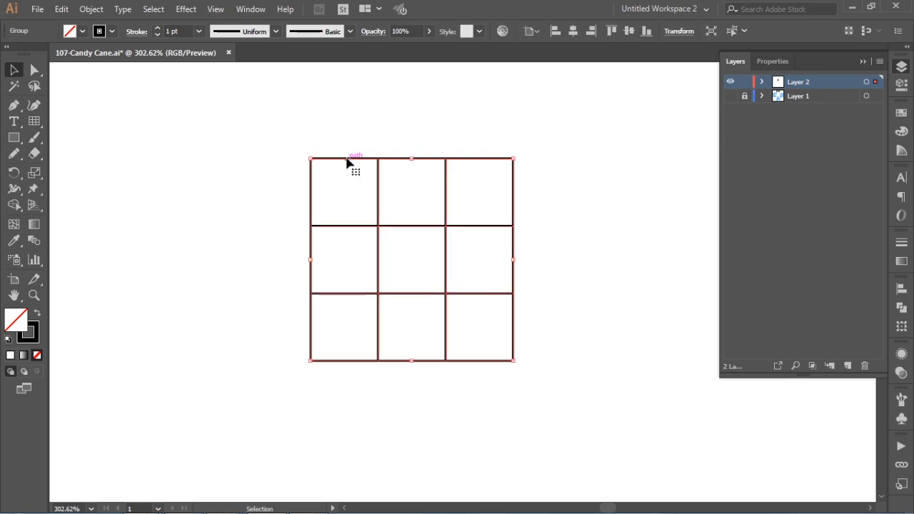
left_click(90, 10)
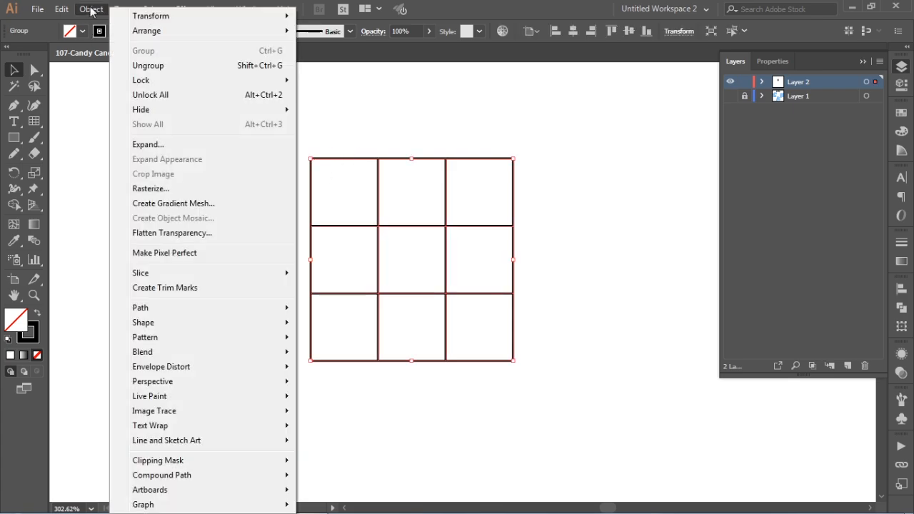
left_click(148, 65)
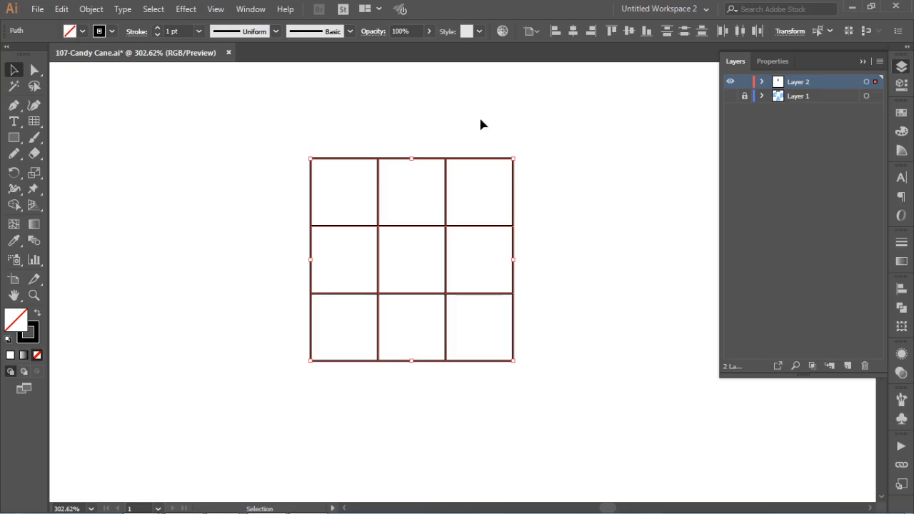
Divide all the grid paths into closed square cells with the Pathfinder Divide operation.
left_click(297, 139)
left_click_drag(249, 112, 582, 380)
left_click(901, 310)
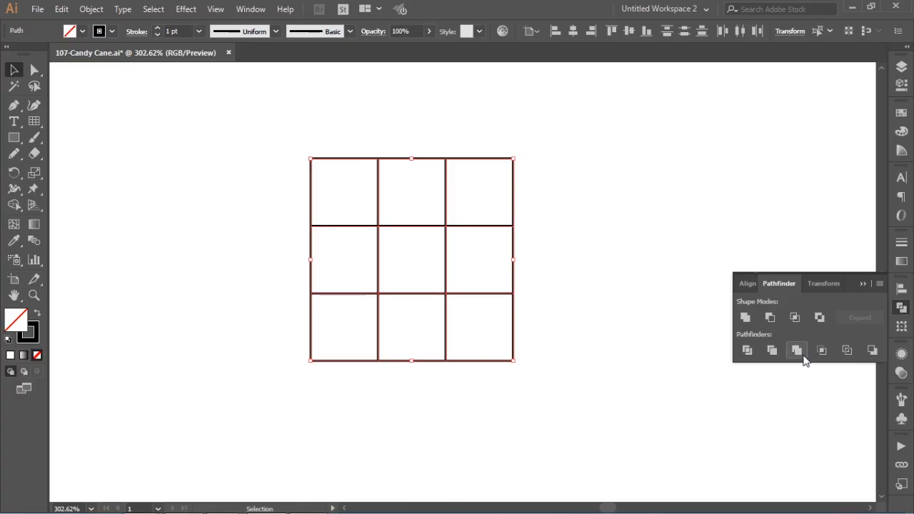
left_click(748, 351)
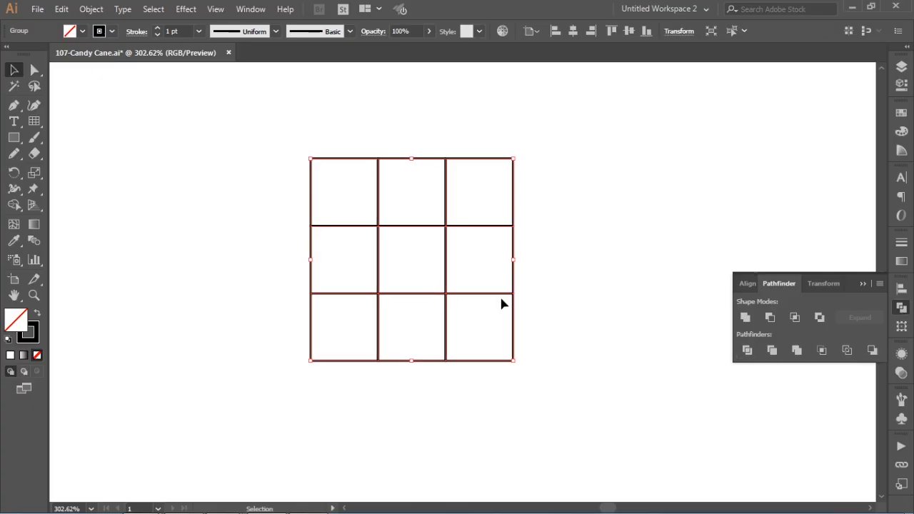
left_click(901, 308)
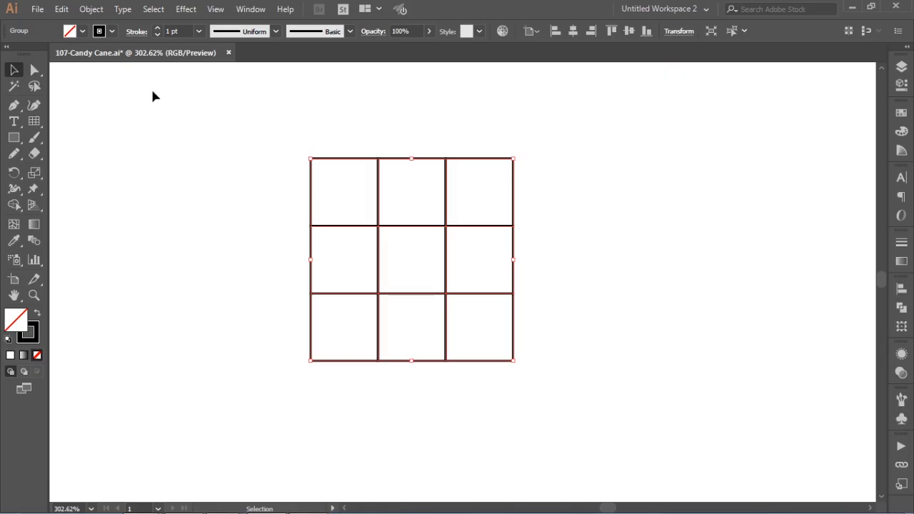
Ungroup the divided grid and check that its cells can be selected individually.
left_click(89, 9)
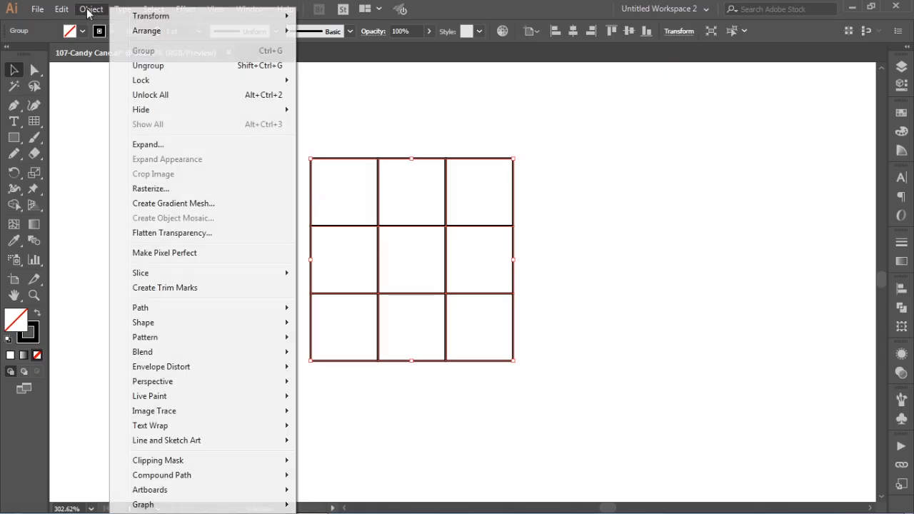
left_click(148, 65)
left_click(655, 192)
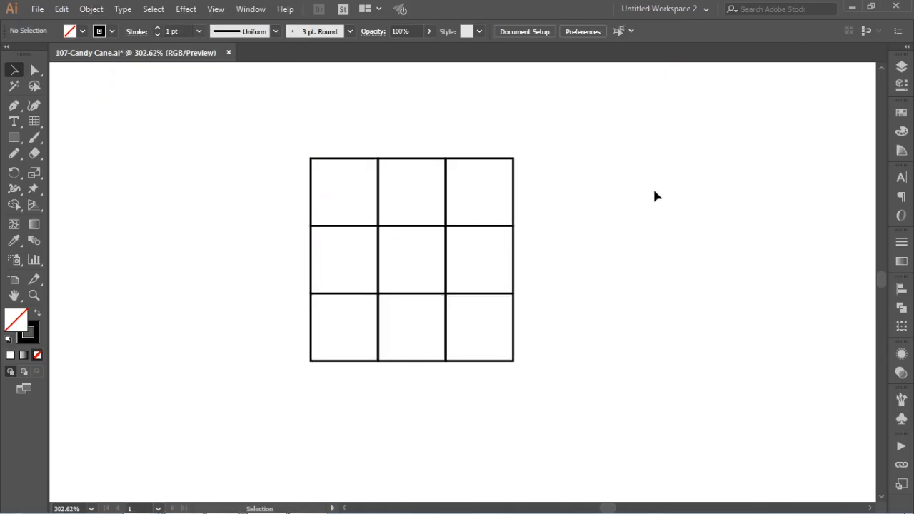
left_click(341, 160)
left_click(424, 159)
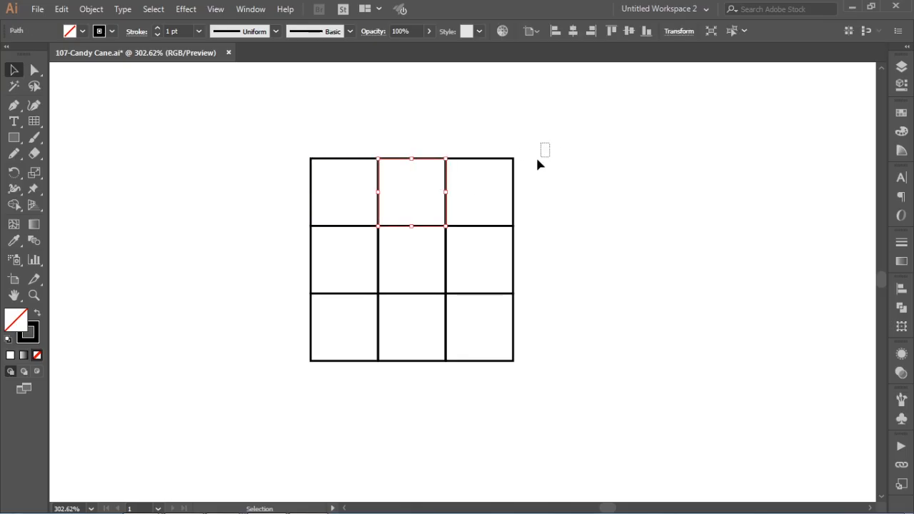
left_click_drag(537, 159, 502, 191)
left_click_drag(304, 253, 337, 265)
left_click(594, 265)
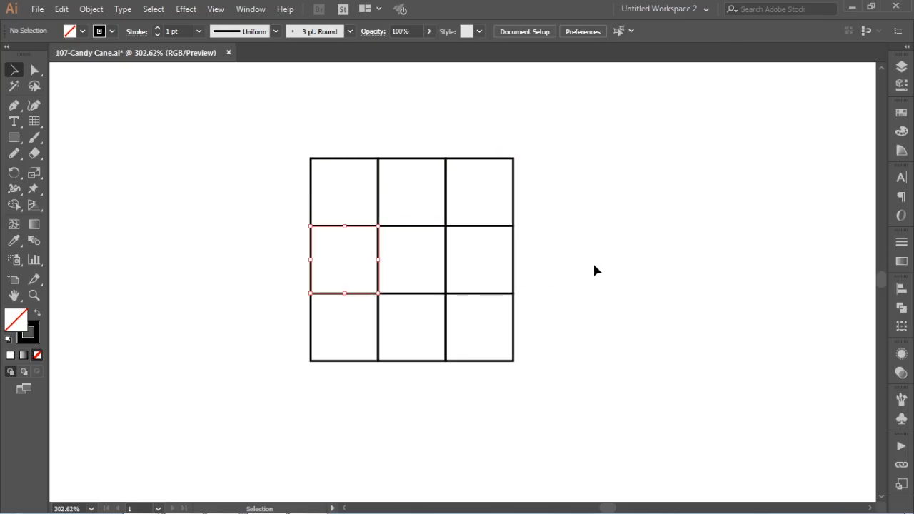
Swap fill and stroke on all nine squares and fill them with the bright red swatch.
left_click_drag(243, 124, 537, 379)
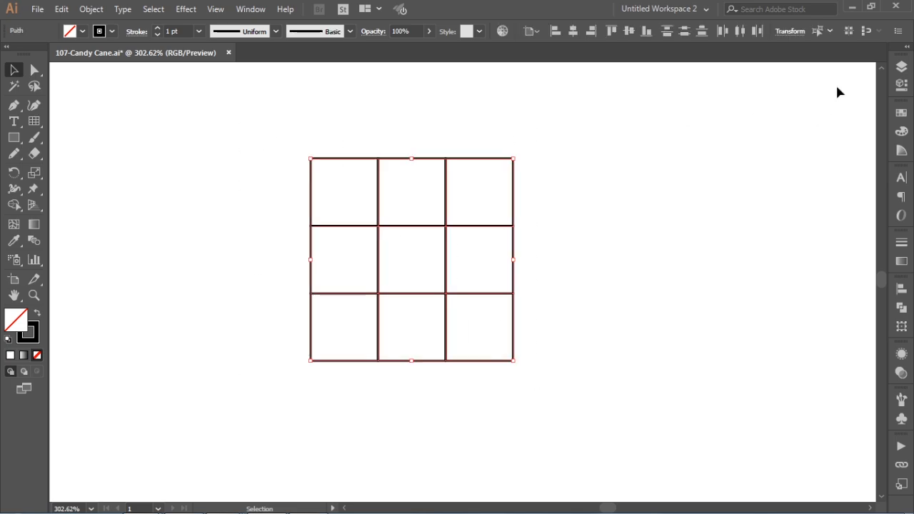
key("shift+x")
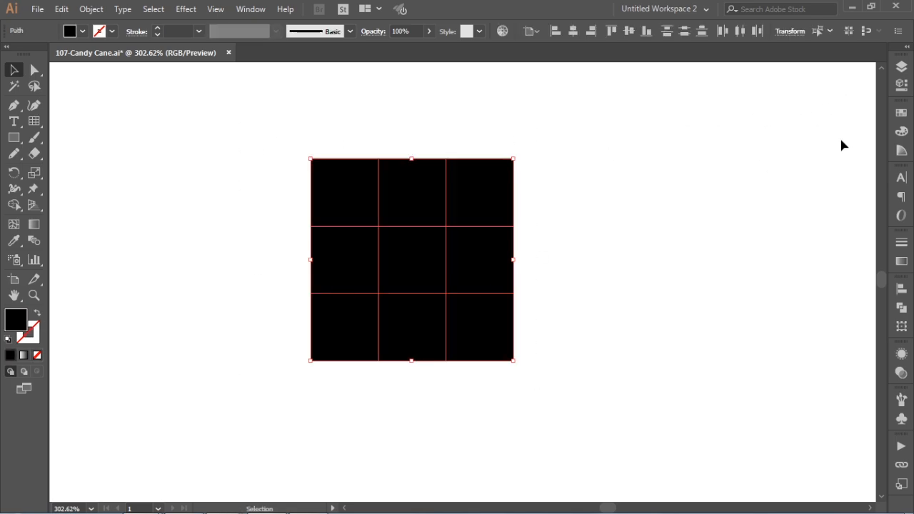
left_click(901, 112)
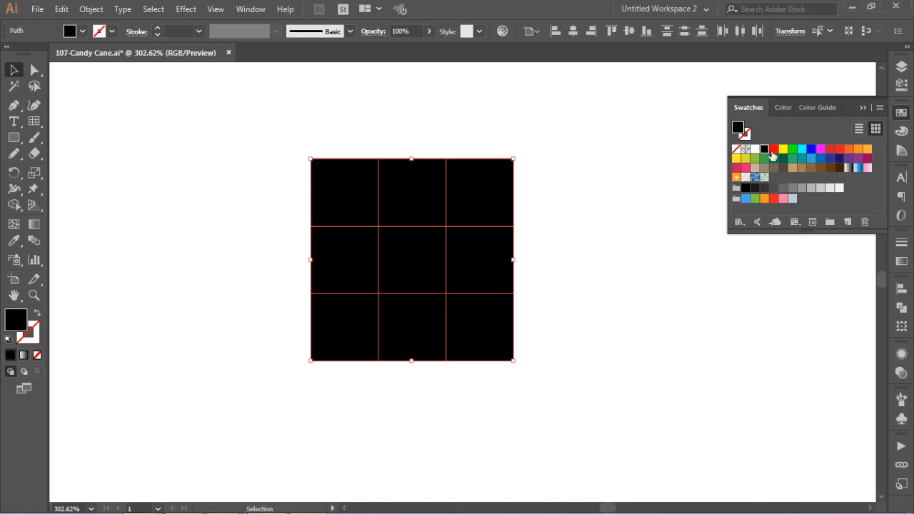
left_click(773, 148)
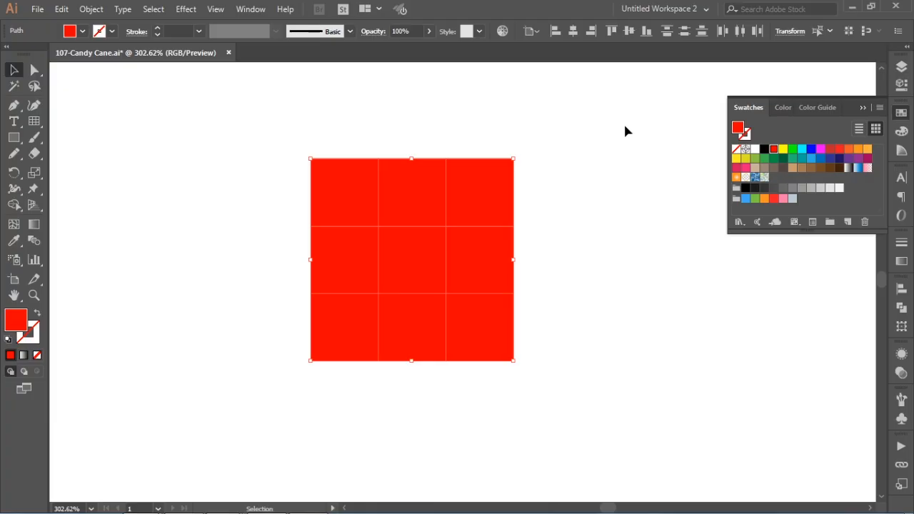
left_click(625, 131)
Fill the middle square on each of the grid's four sides with the lightest gray swatch to form a checkerboard.
left_click(400, 183)
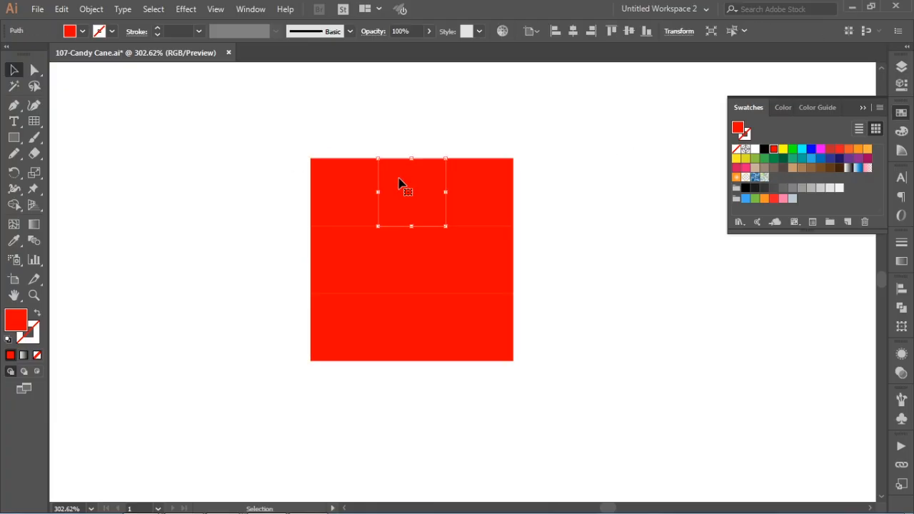
left_click(493, 265, "shift")
left_click(422, 278, "shift")
left_click(435, 326, "shift")
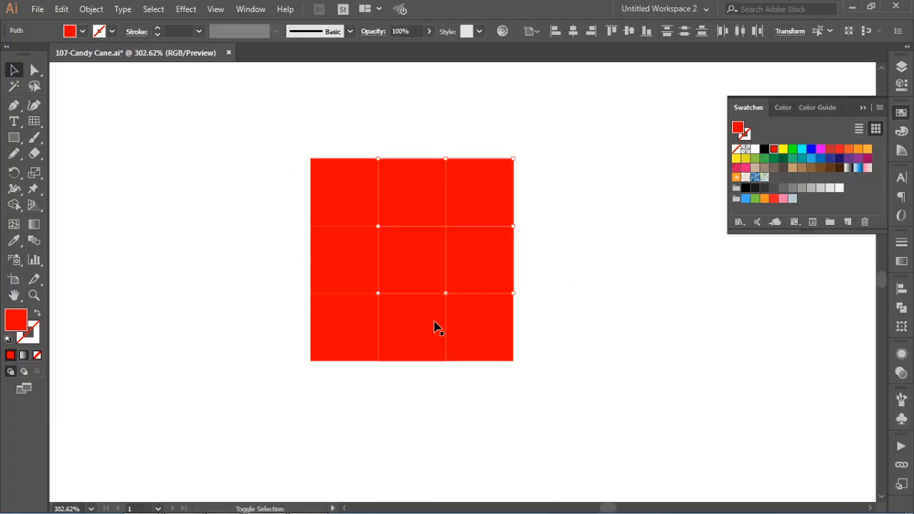
left_click(368, 297, "shift")
left_click(350, 275, "shift")
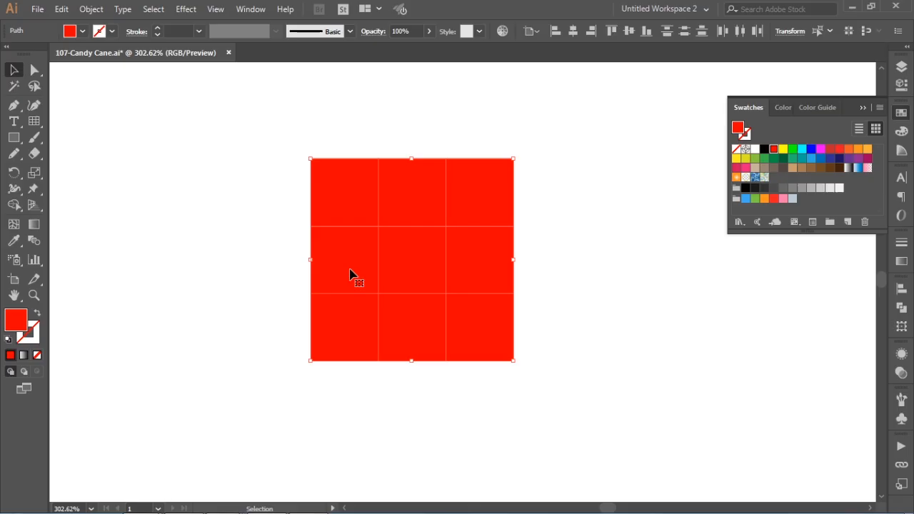
left_click(839, 188)
left_click(617, 171)
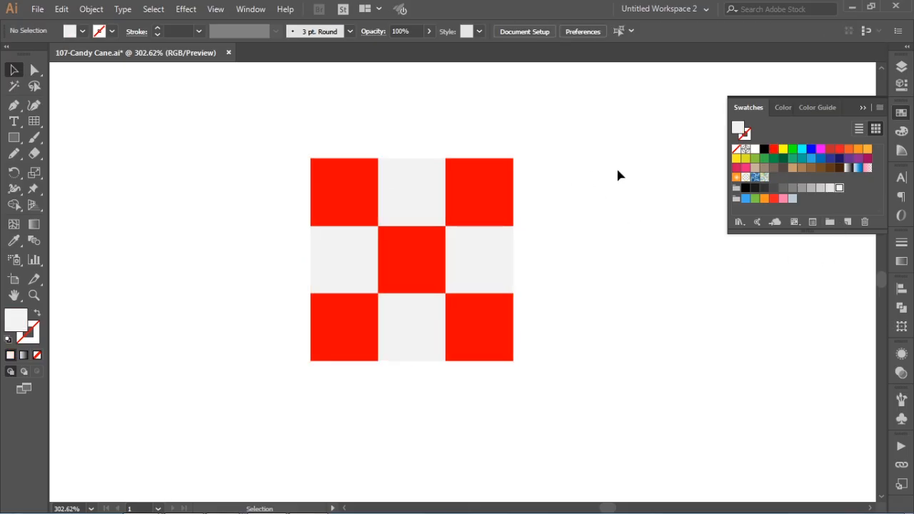
left_click(905, 113)
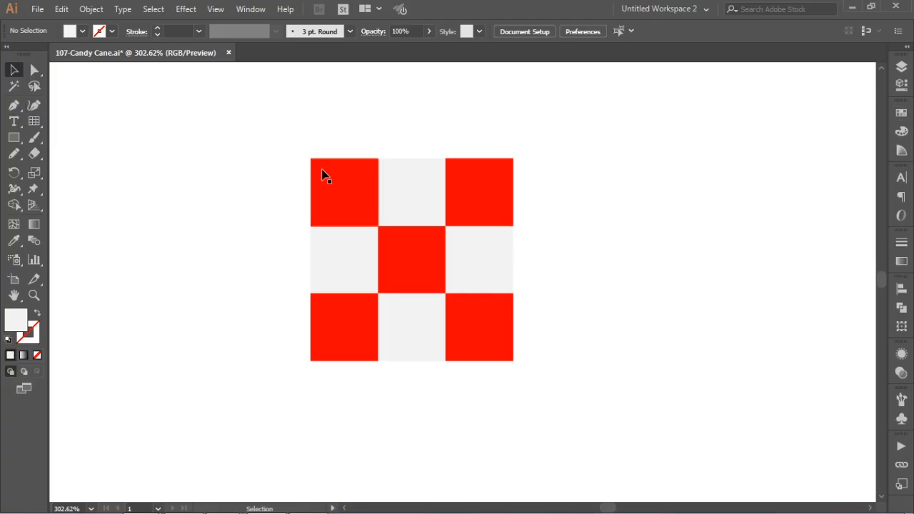
Round the outer corner points of the four red corner squares to a radius of 33.33 px.
left_click(34, 71)
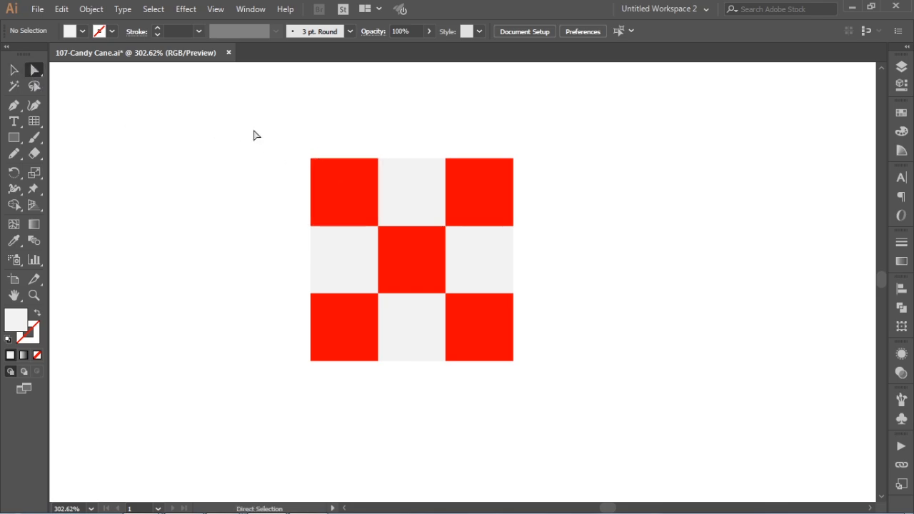
left_click_drag(253, 130, 335, 181)
left_click_drag(539, 141, 514, 176)
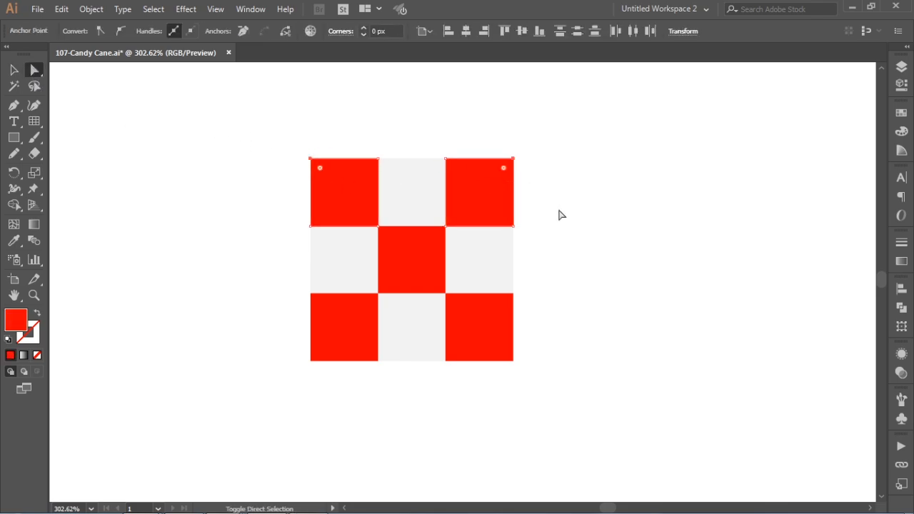
left_click_drag(531, 352, 504, 386)
left_click_drag(265, 399, 336, 355)
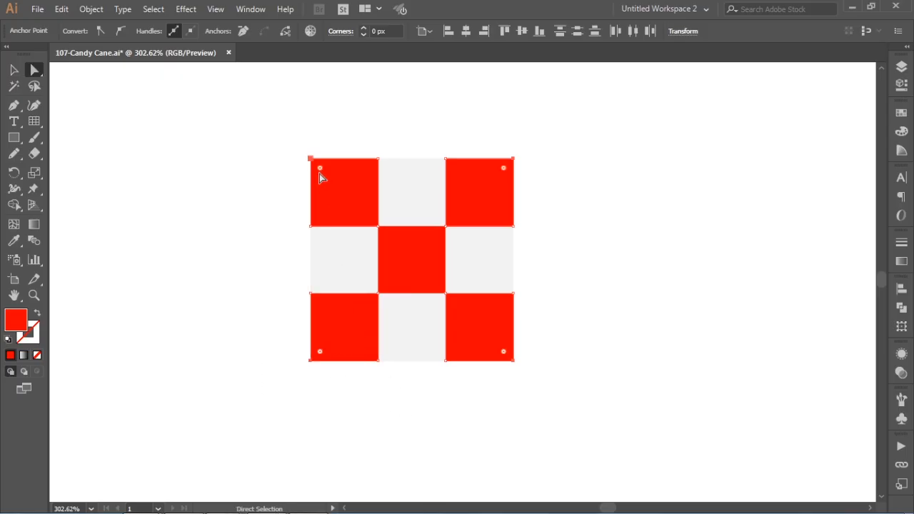
left_click_drag(319, 167, 372, 240)
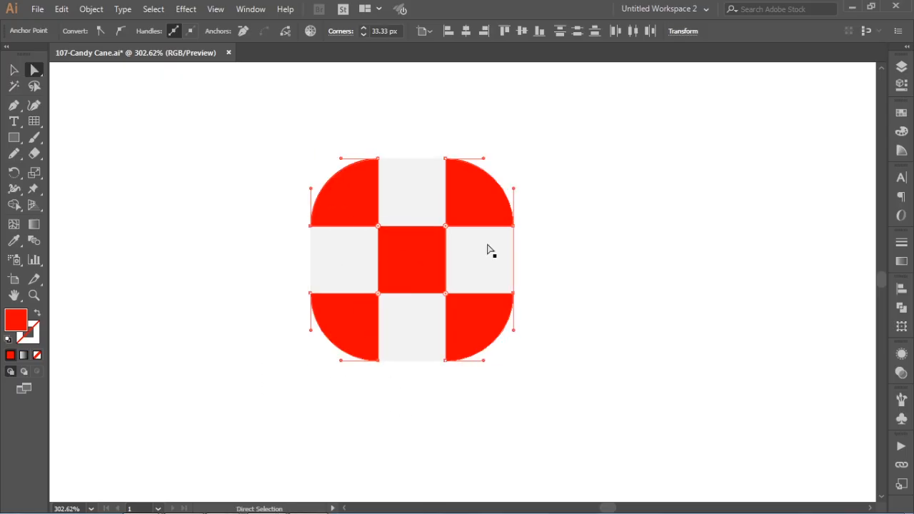
left_click(600, 238)
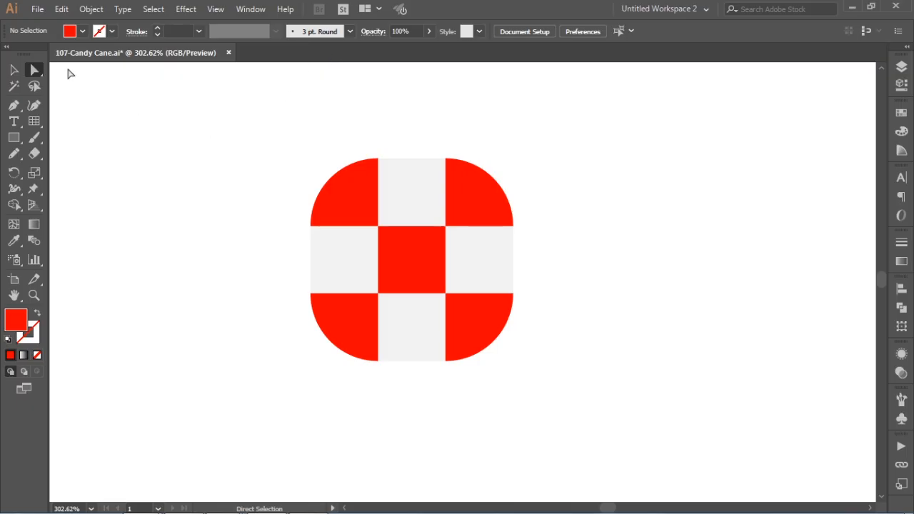
Group all nine pieces of the checkered shape and move the group toward the left of the artboard.
left_click(14, 69)
left_click_drag(219, 119, 598, 393)
left_click(91, 10)
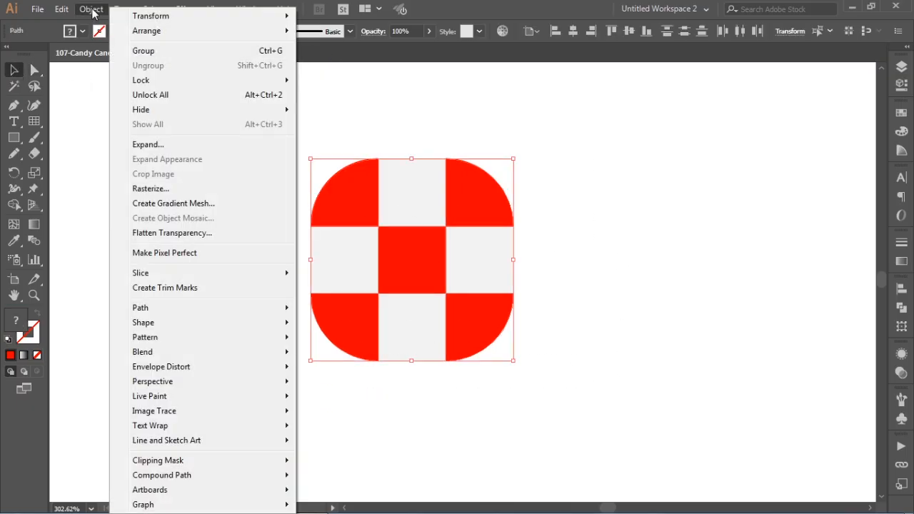
left_click(139, 50)
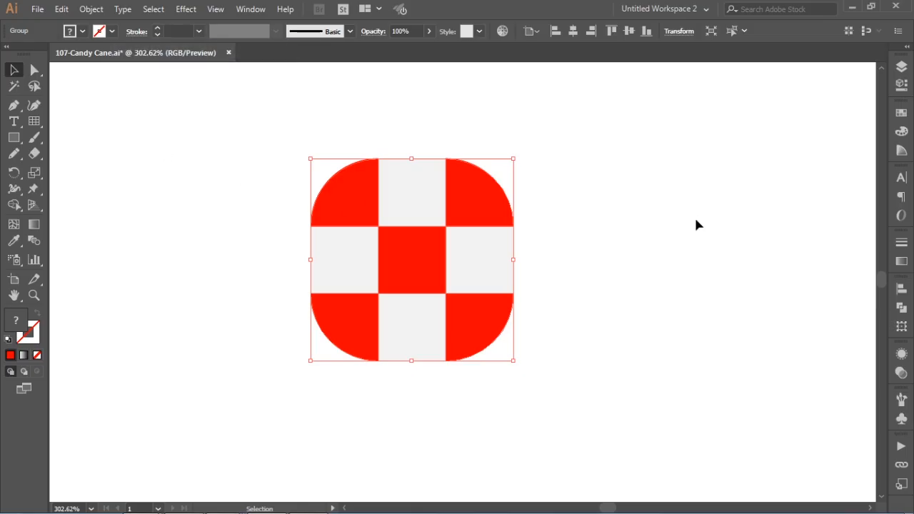
left_click_drag(449, 286, 285, 270)
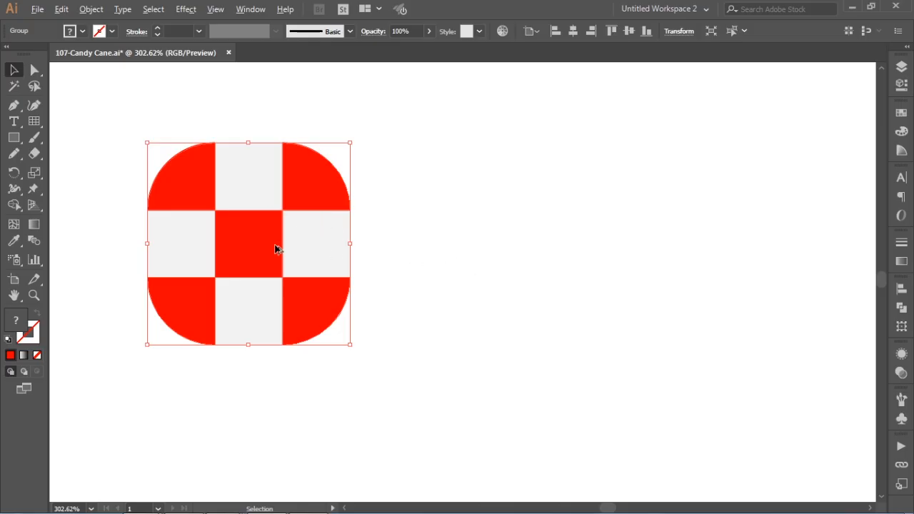
Duplicate the checkered group horizontally to its right and make a blend between the two copies.
left_click_drag(253, 247, 609, 250)
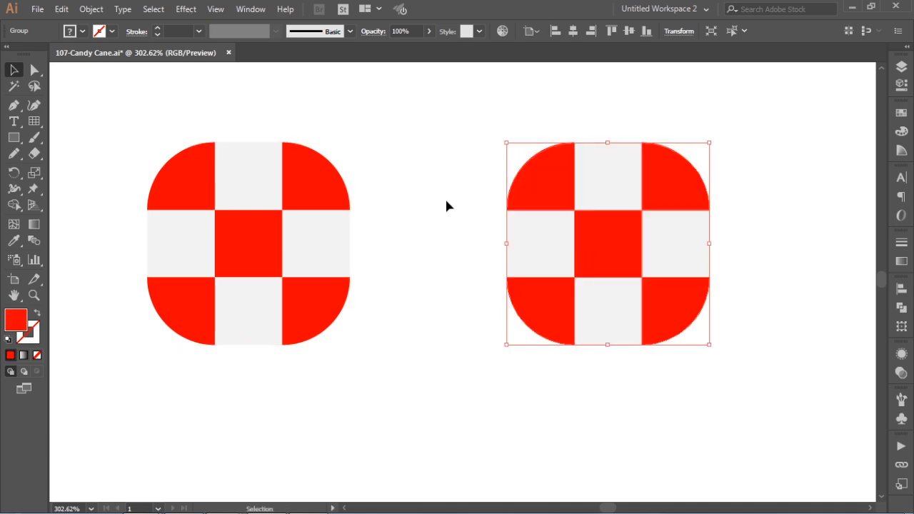
left_click(446, 206)
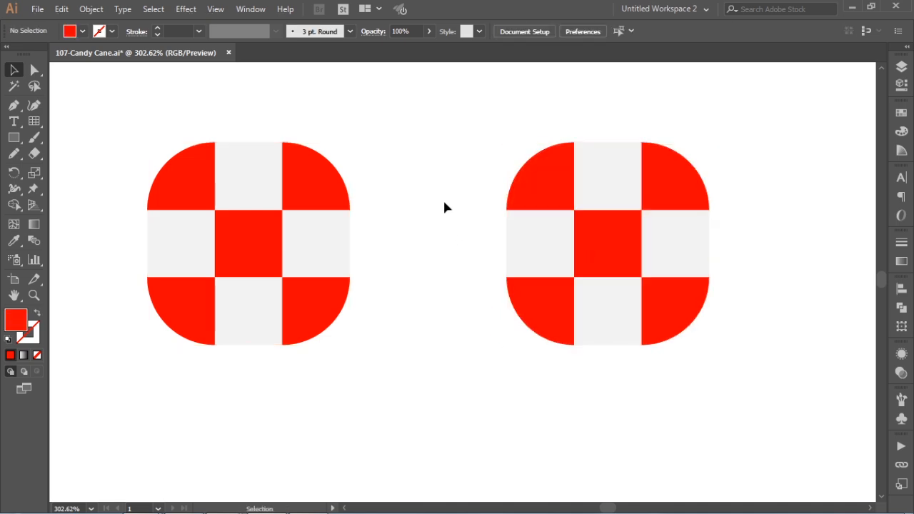
left_click_drag(109, 99, 784, 371)
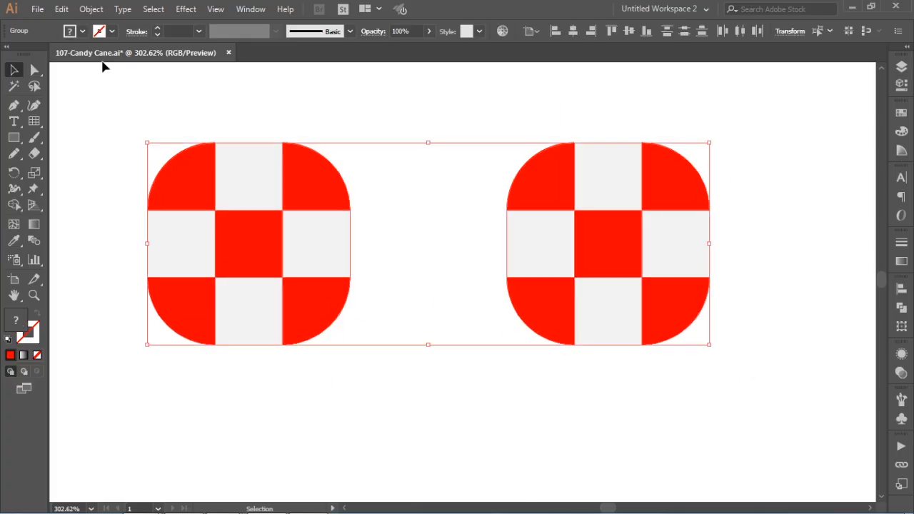
left_click(93, 9)
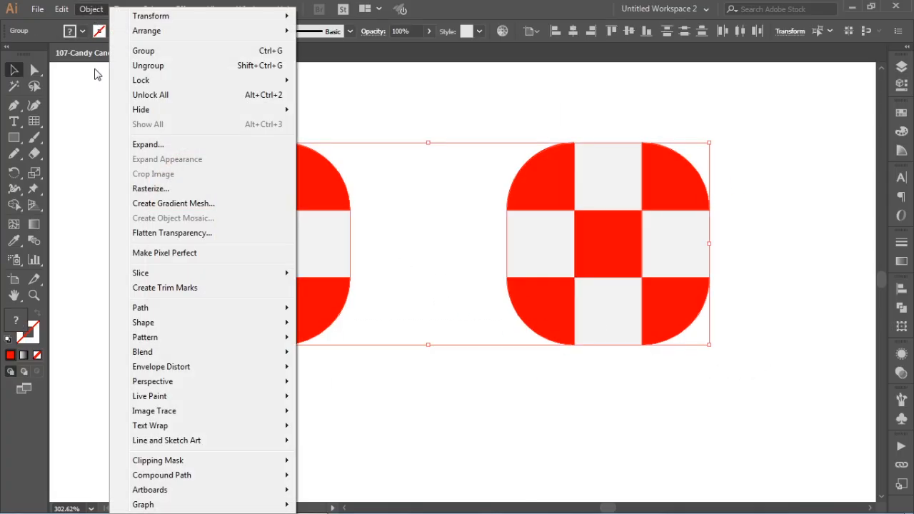
mouse_move(156, 356)
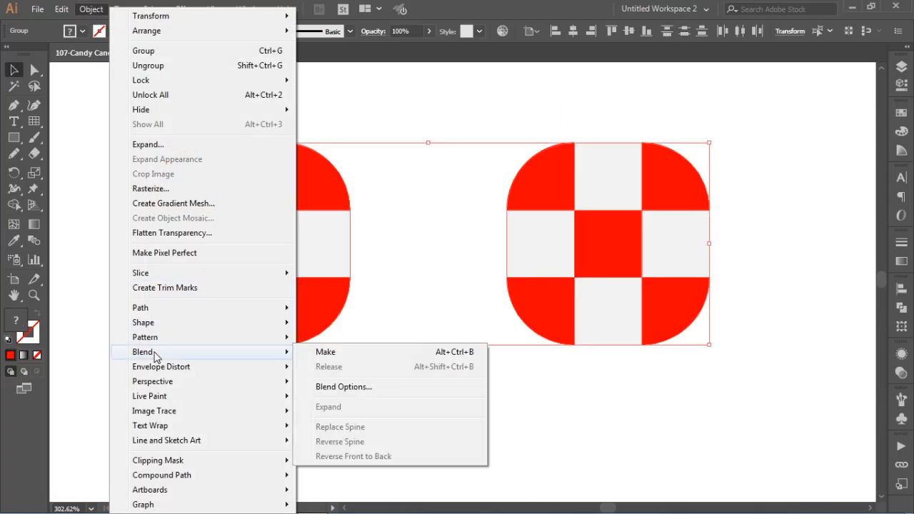
left_click(350, 353)
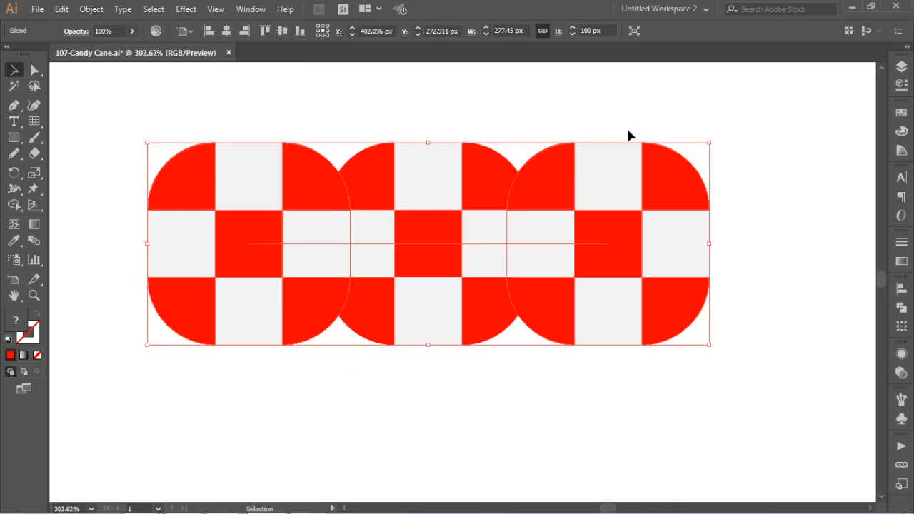
left_click(369, 107)
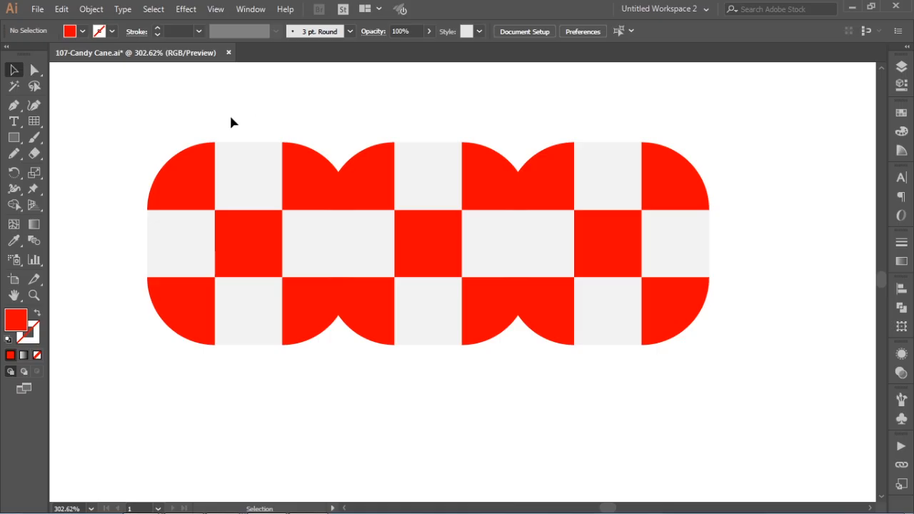
Set the blend's spacing to Specified Steps with 20 steps, with the preview enabled.
left_click_drag(170, 132, 745, 355)
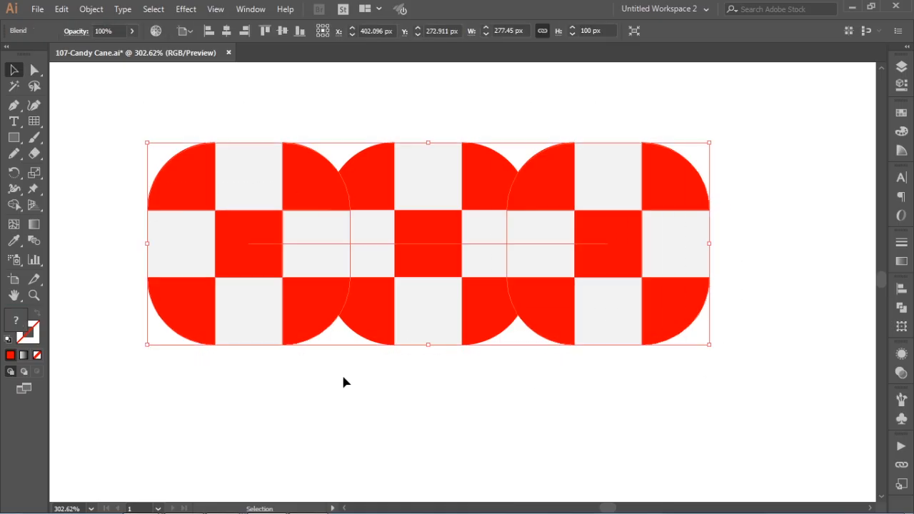
left_click(88, 10)
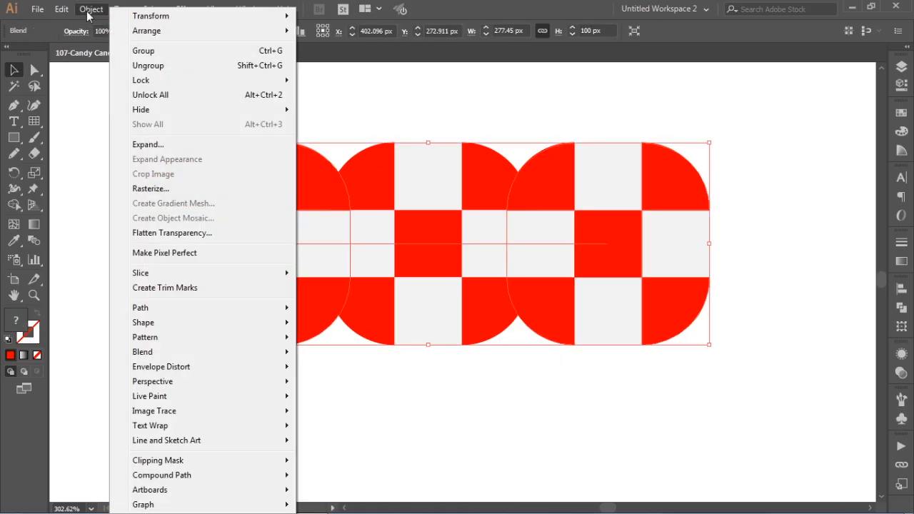
mouse_move(146, 354)
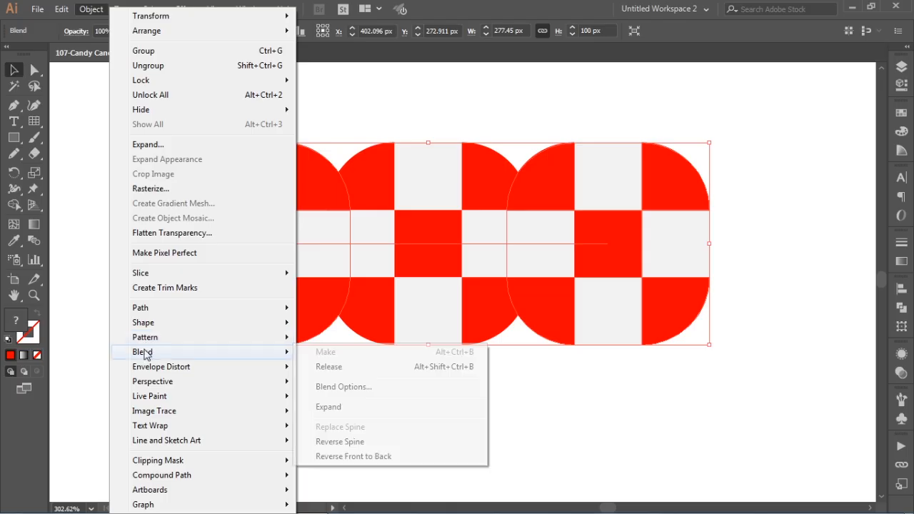
left_click(349, 394)
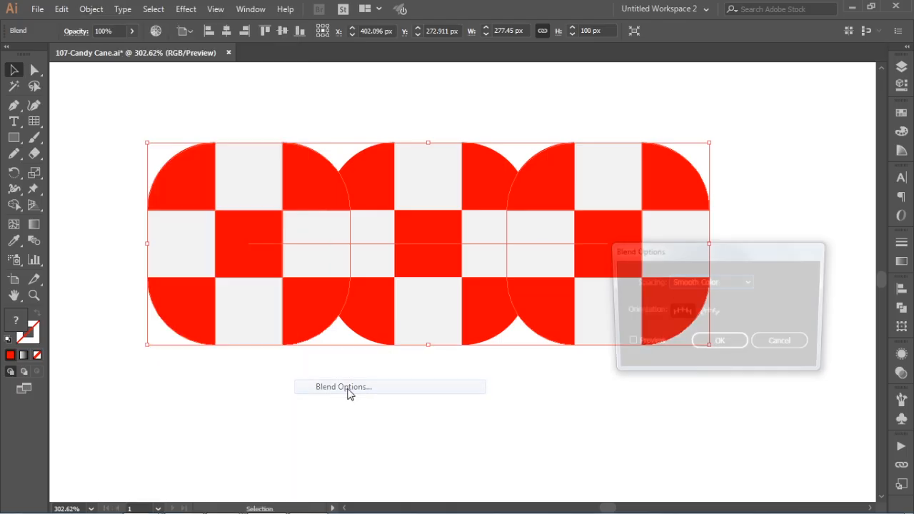
left_click(728, 284)
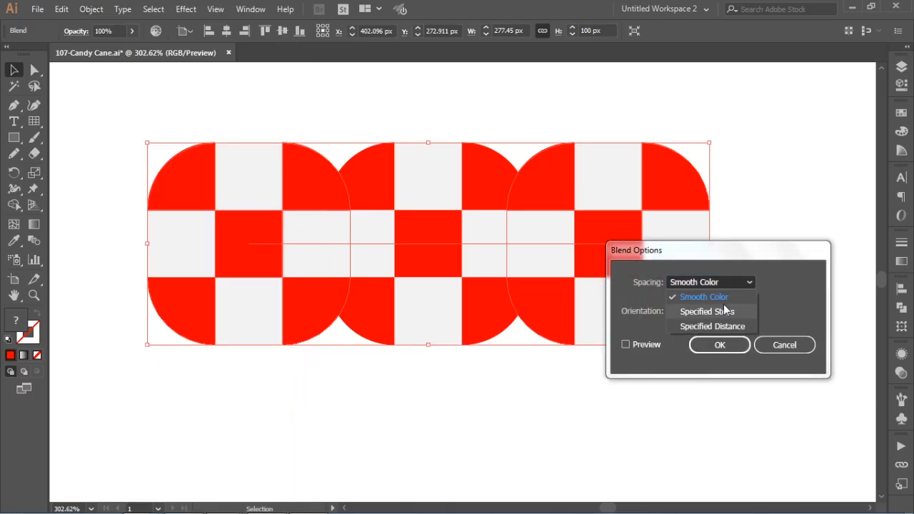
left_click(718, 311)
left_click(665, 344)
left_click(783, 282)
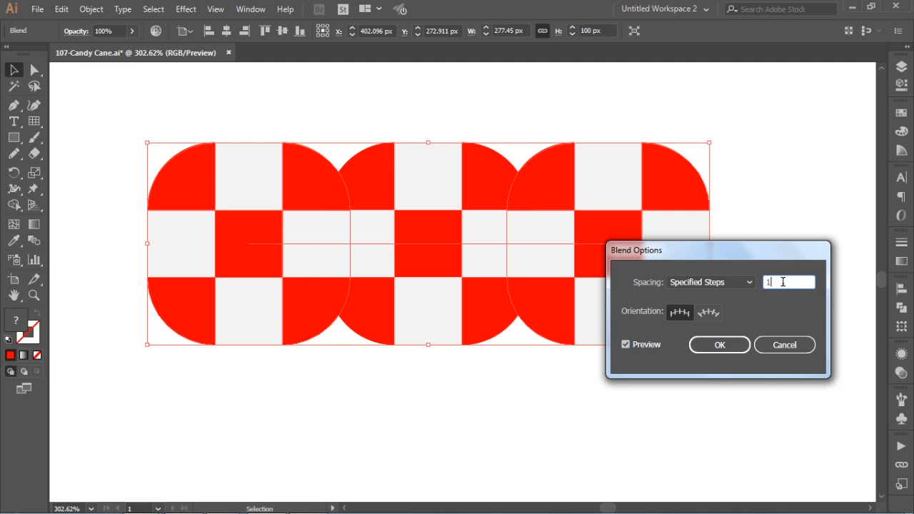
key("BackSpace")
type("20")
key("Tab")
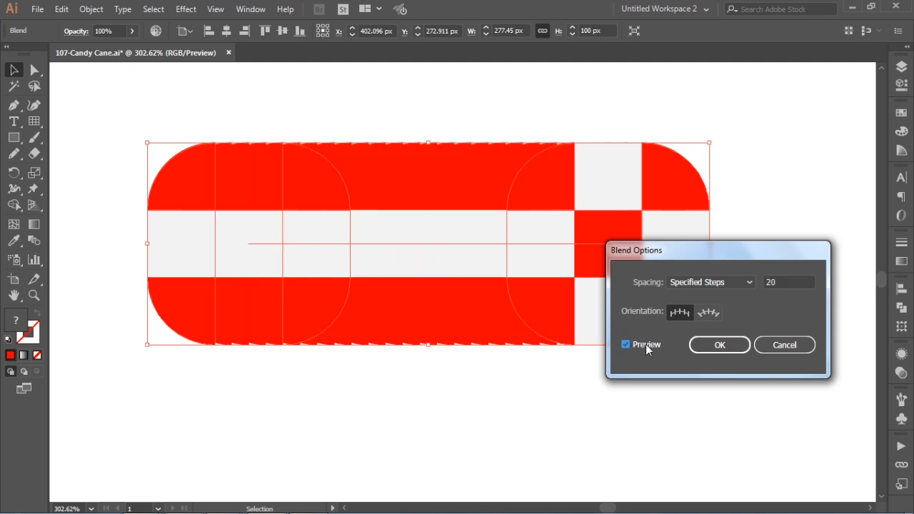
left_click(720, 345)
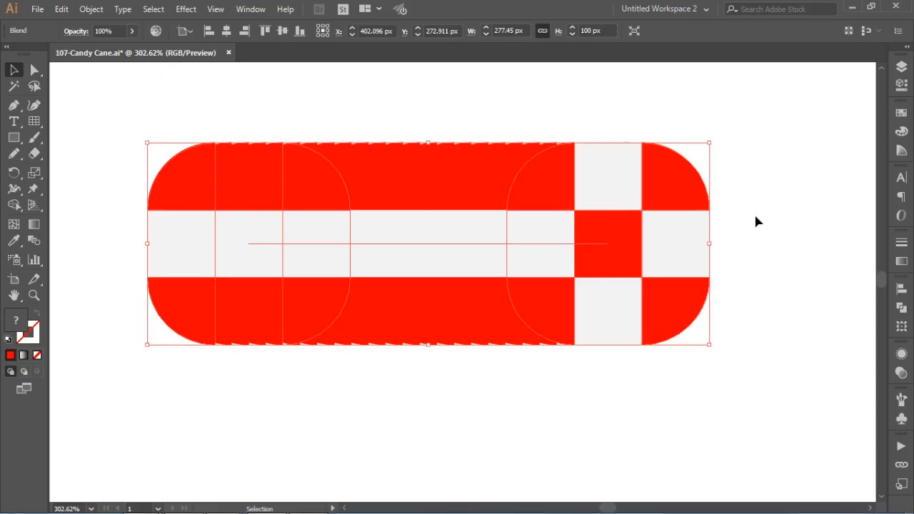
left_click(757, 211)
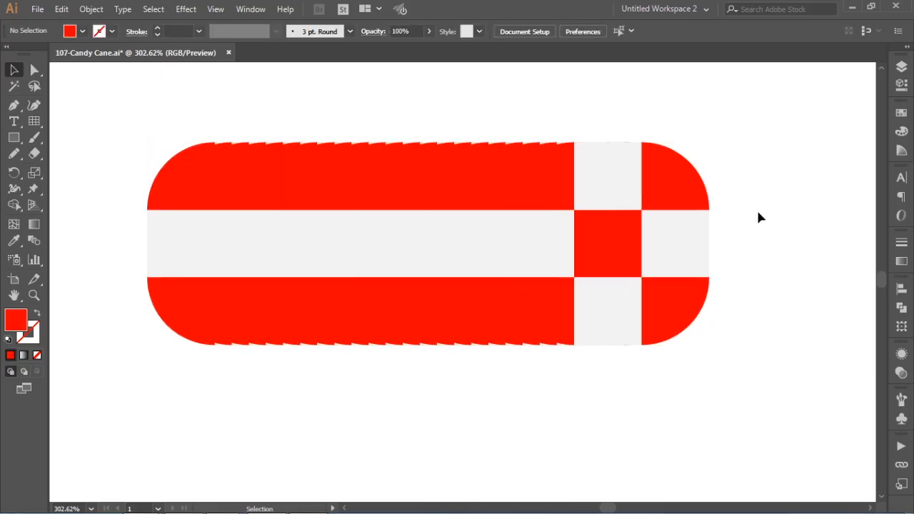
Select only the checkered group at the blend's left end and bring it to the front of the stacking order.
key("ctrl+plus")
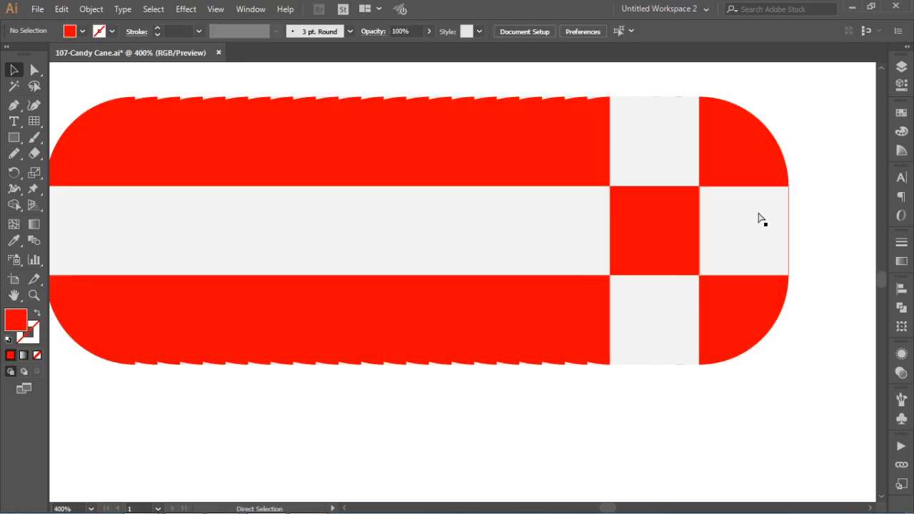
key("ctrl+minus")
key("ctrl+minus")
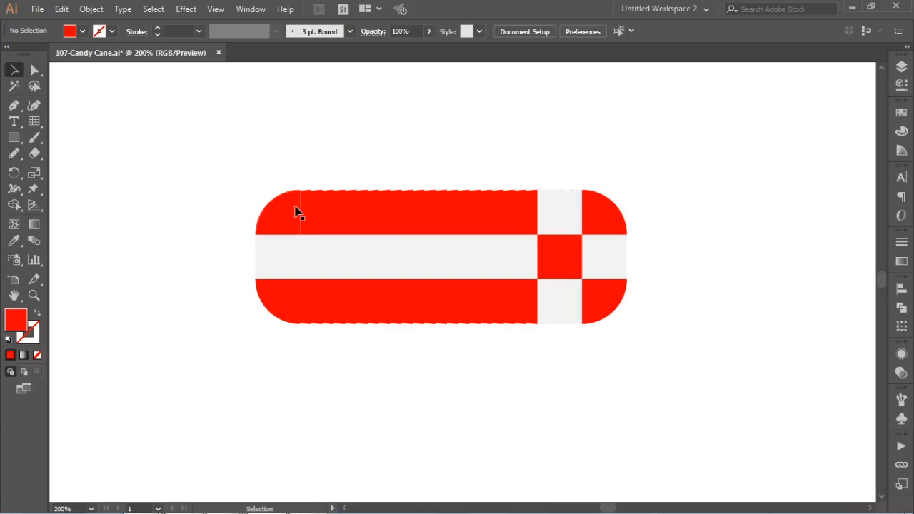
left_click_drag(202, 166, 428, 329)
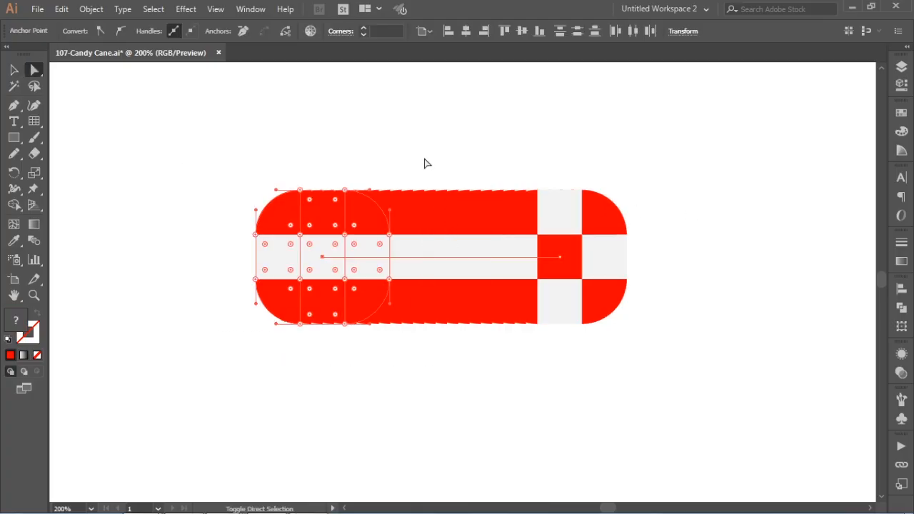
left_click_drag(190, 139, 426, 351)
left_click_drag(441, 151, 469, 336)
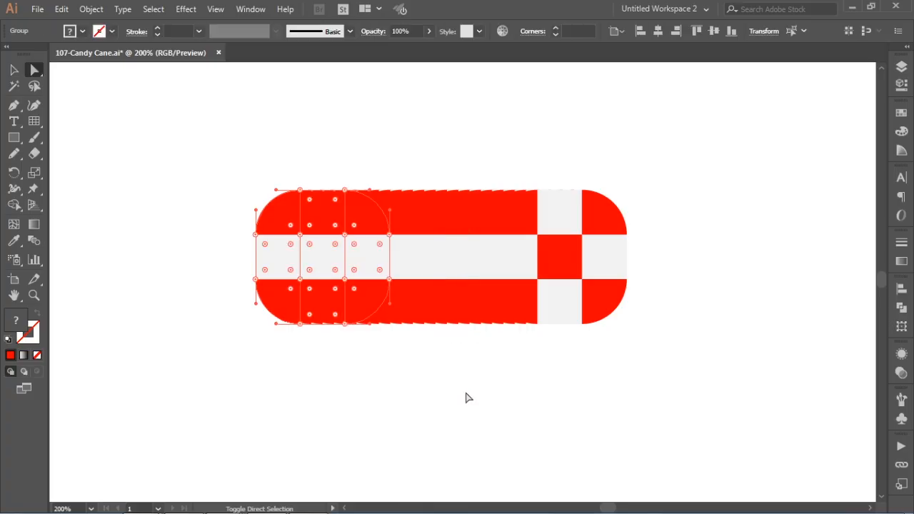
key("v")
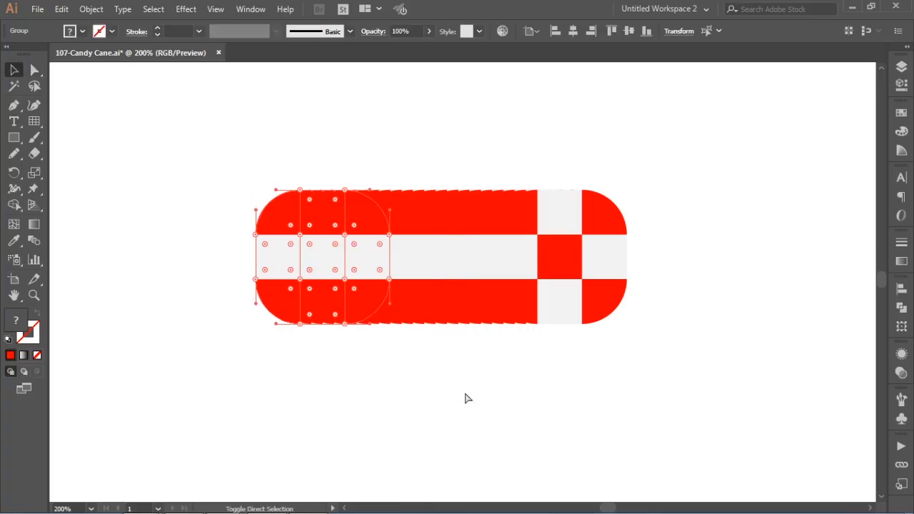
key("ctrl+z")
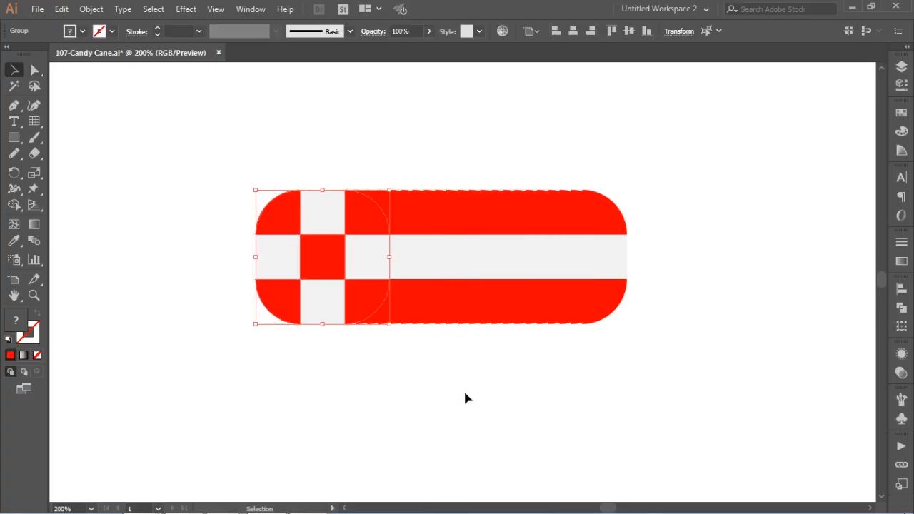
Move the whole blend up toward the top edge of the artboard.
key("ctrl+minus")
key("ctrl+minus")
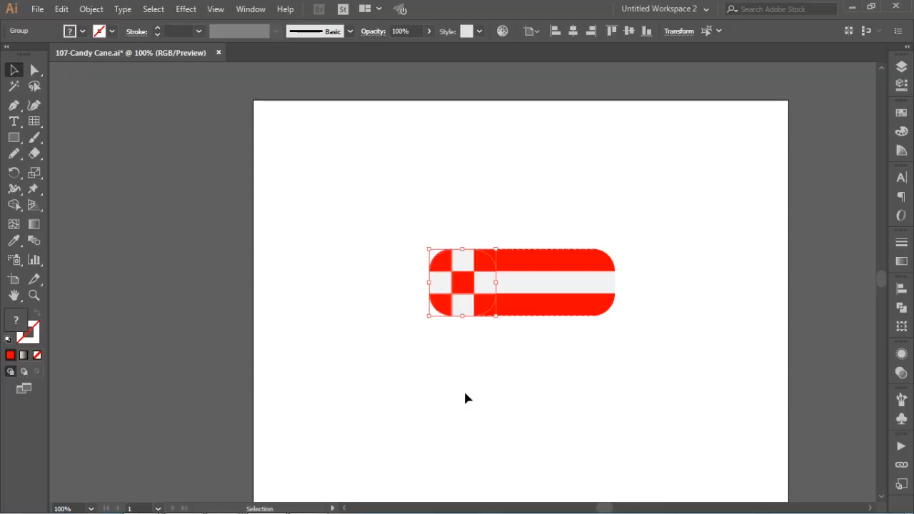
left_click(457, 393)
left_click_drag(479, 310, 437, 167)
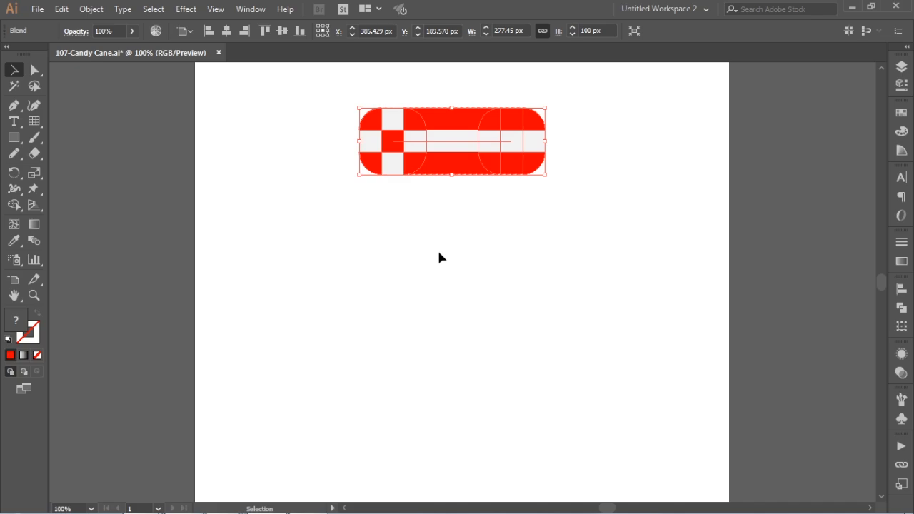
left_click(439, 254)
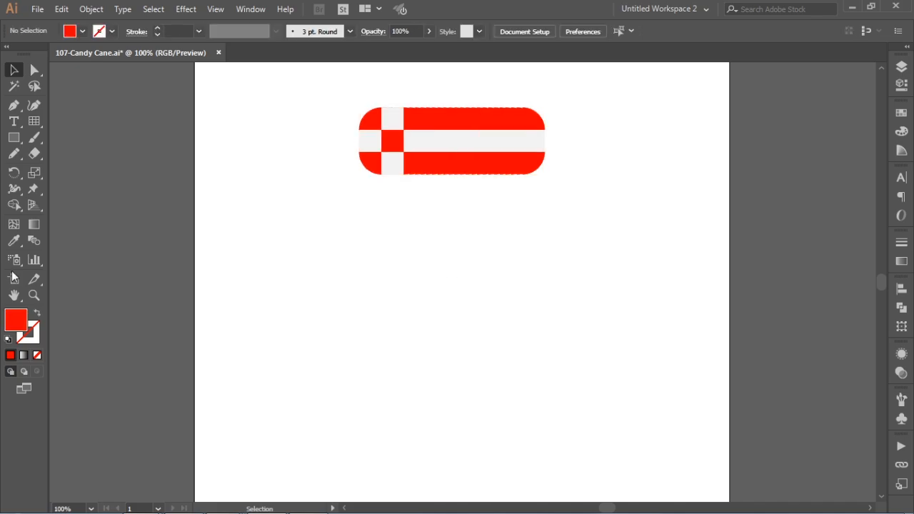
Draw a cane-shaped hook path with the Pencil tool in the empty area below the blend.
left_click(13, 155)
mouse_move(479, 286)
left_mouse_down()
mouse_move(475, 220)
mouse_move(469, 241)
left_mouse_up()
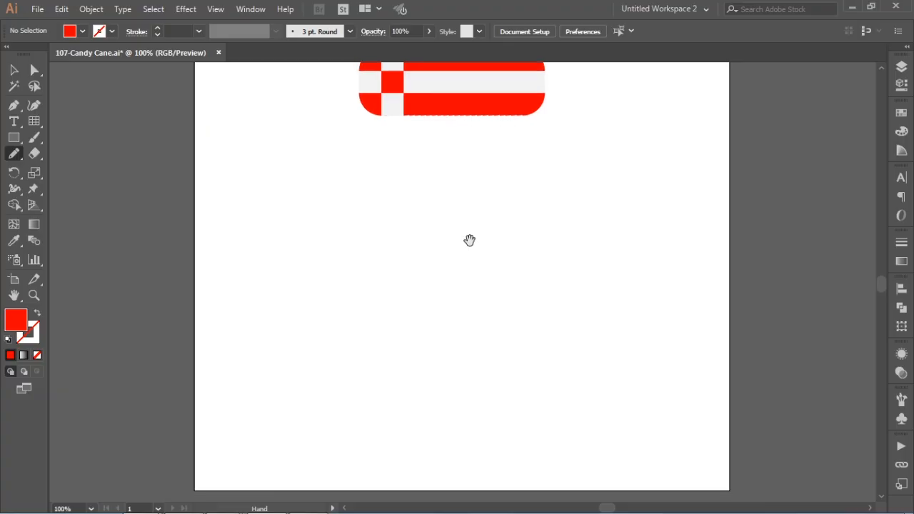
mouse_move(362, 260)
left_mouse_down()
mouse_move(394, 172)
mouse_move(453, 184)
mouse_move(494, 283)
mouse_move(497, 455)
left_mouse_up()
Duplicate the striped blend straight upward, placing the copy just above the original.
left_click(13, 70)
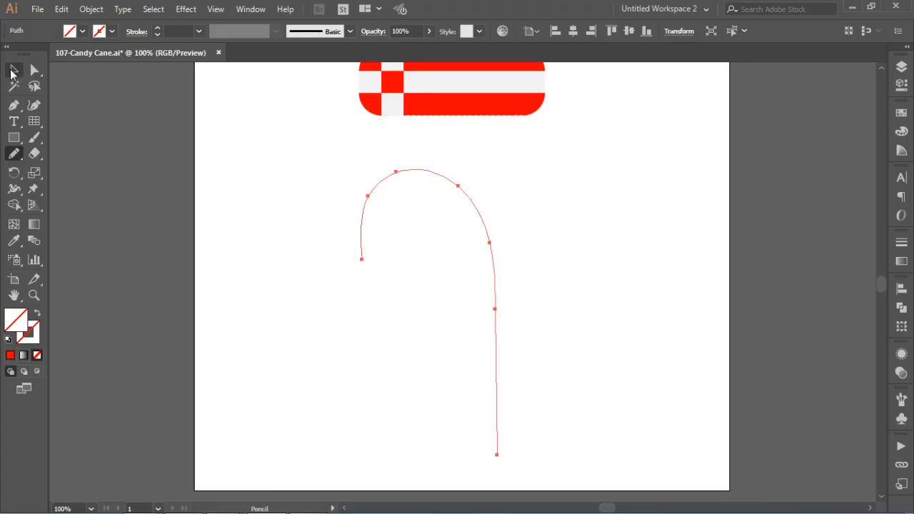
mouse_move(463, 207)
left_mouse_down()
mouse_move(408, 210)
mouse_move(433, 221)
mouse_move(417, 144)
left_mouse_up()
left_click(394, 175)
left_click_drag(561, 317, 569, 243)
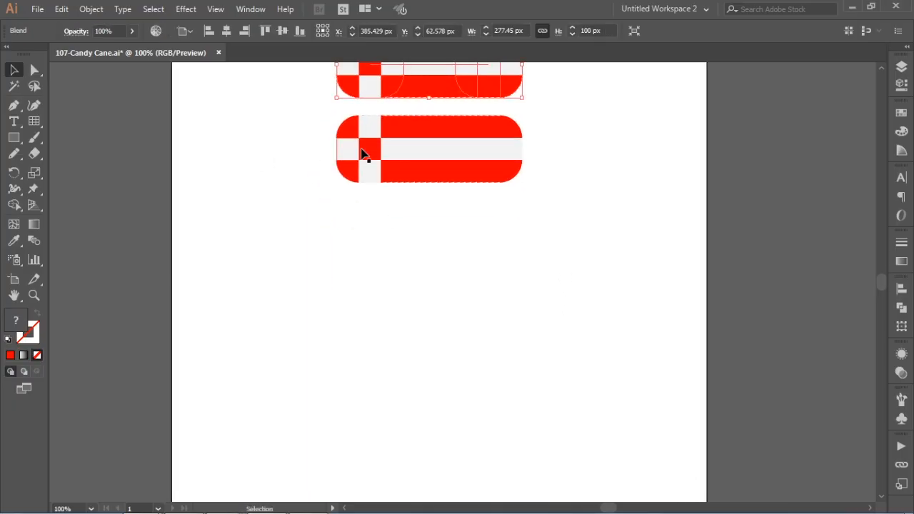
Replace the spine of the lower blend with the cane-shaped path and move the resulting cane up and to the left.
left_click(386, 150)
left_click_drag(251, 156, 436, 339)
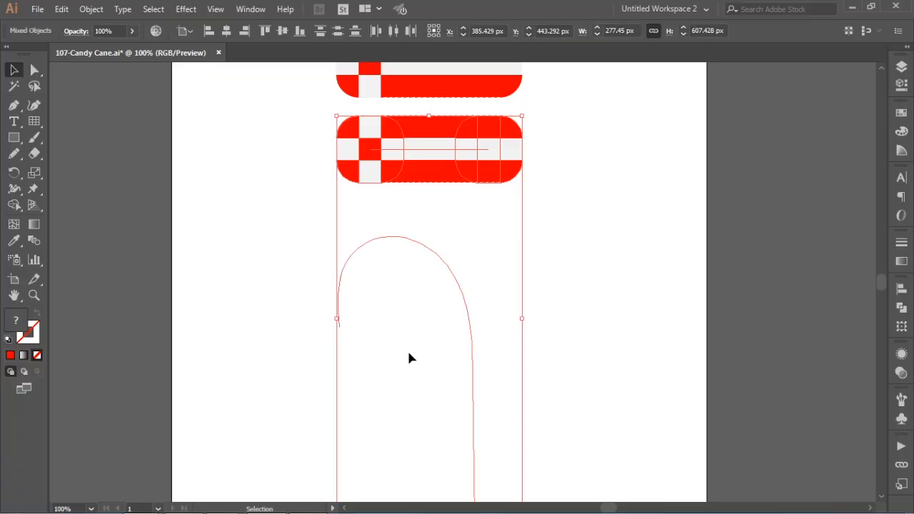
left_click(90, 10)
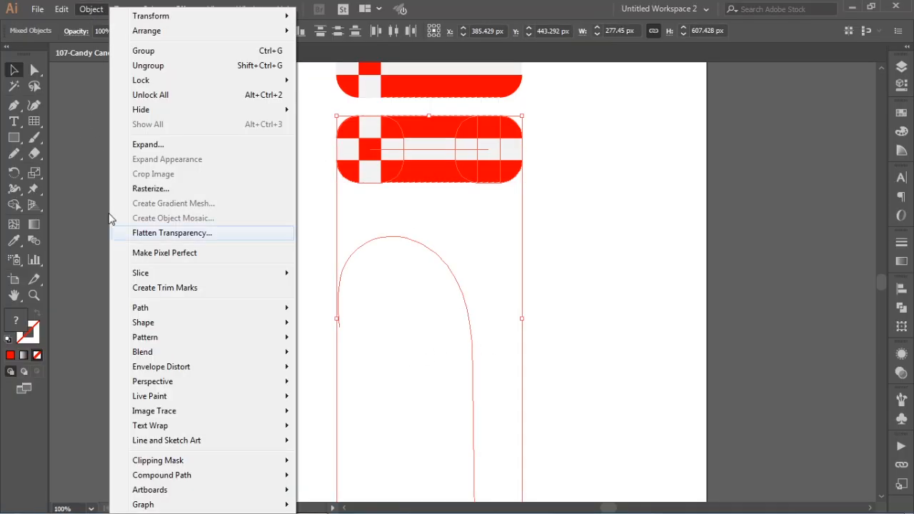
mouse_move(150, 360)
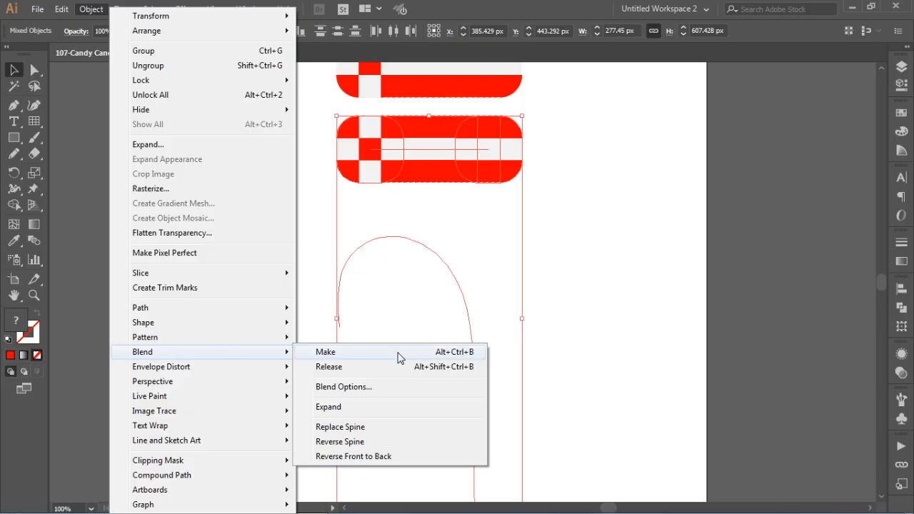
left_click(389, 427)
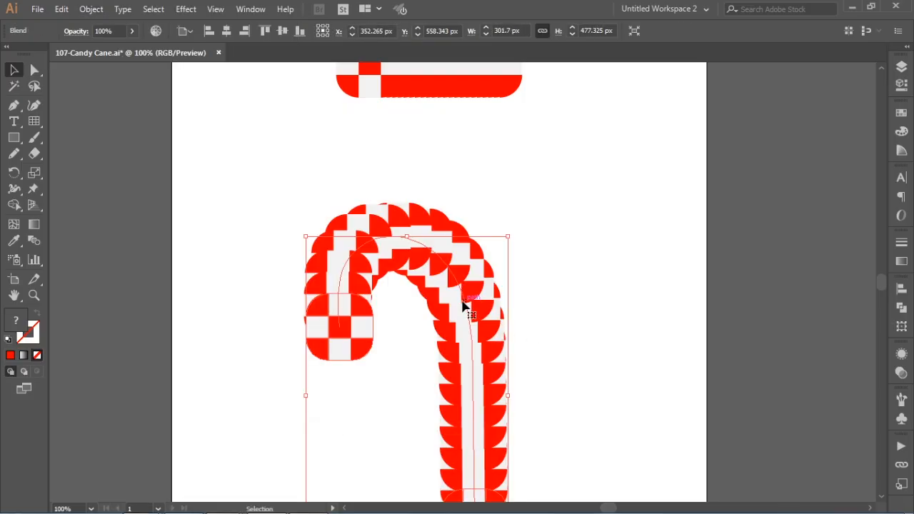
left_click_drag(464, 306, 385, 220)
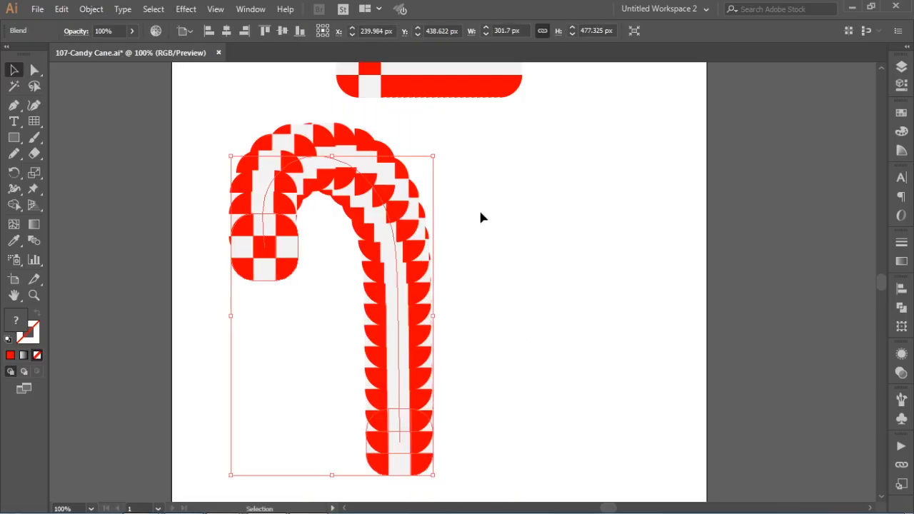
Set the cane blend's spacing to 300 specified steps, with the preview on, so its stripes run smoothly.
left_click(93, 10)
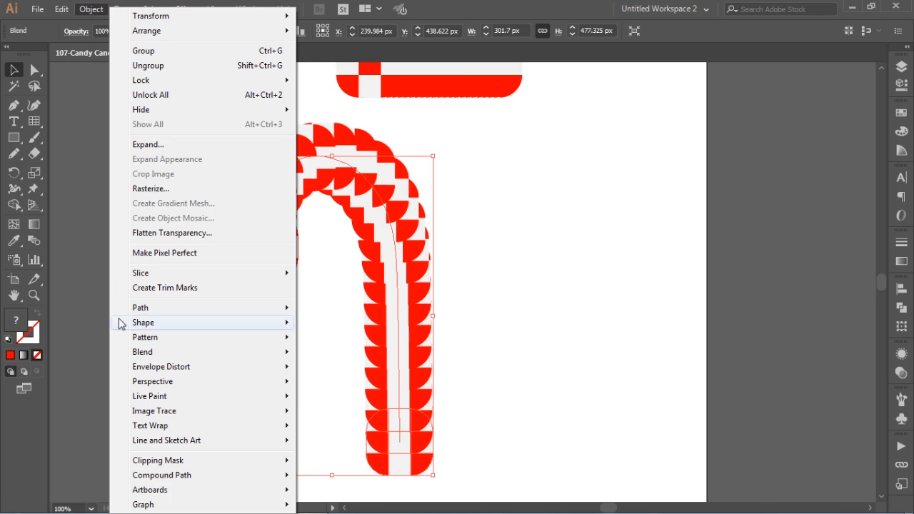
mouse_move(284, 352)
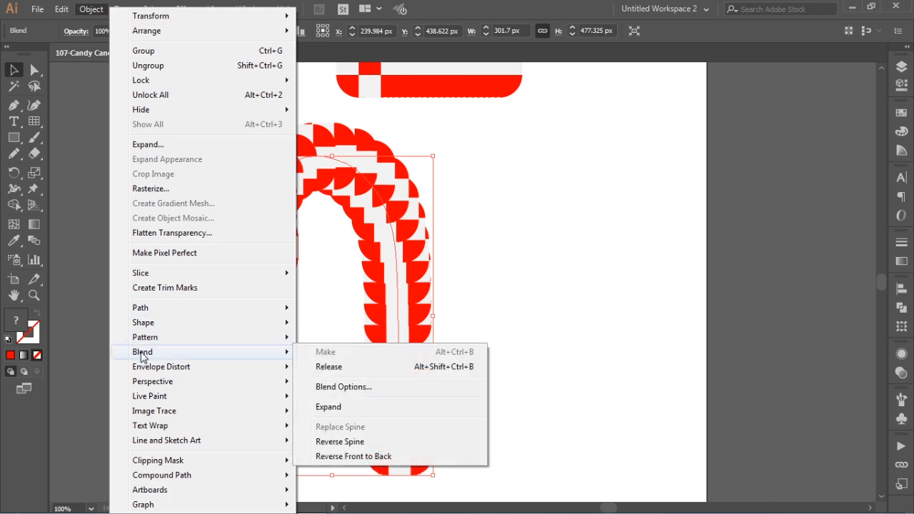
left_click(354, 389)
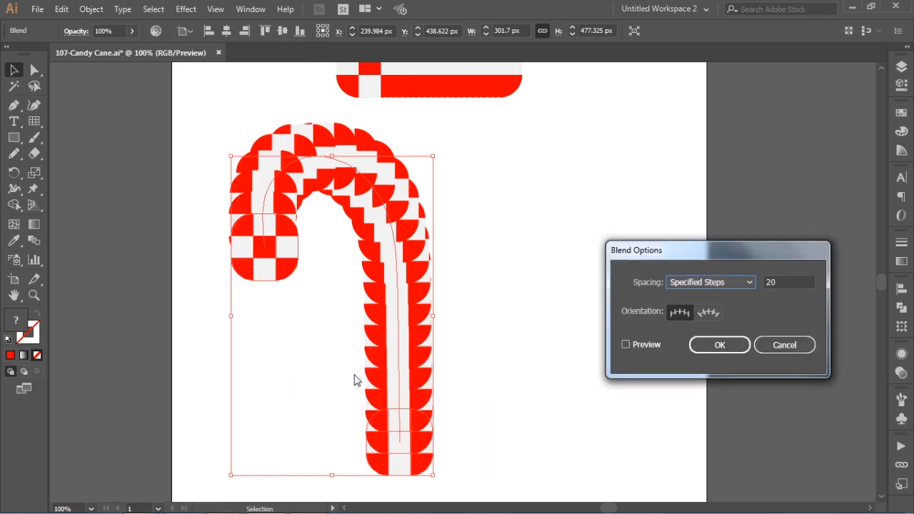
left_click(651, 346)
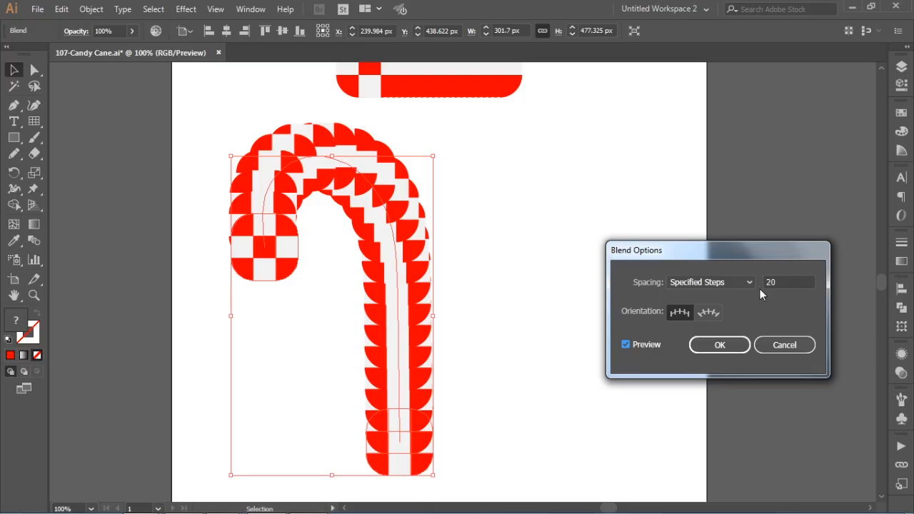
left_click(787, 282)
key("Tab")
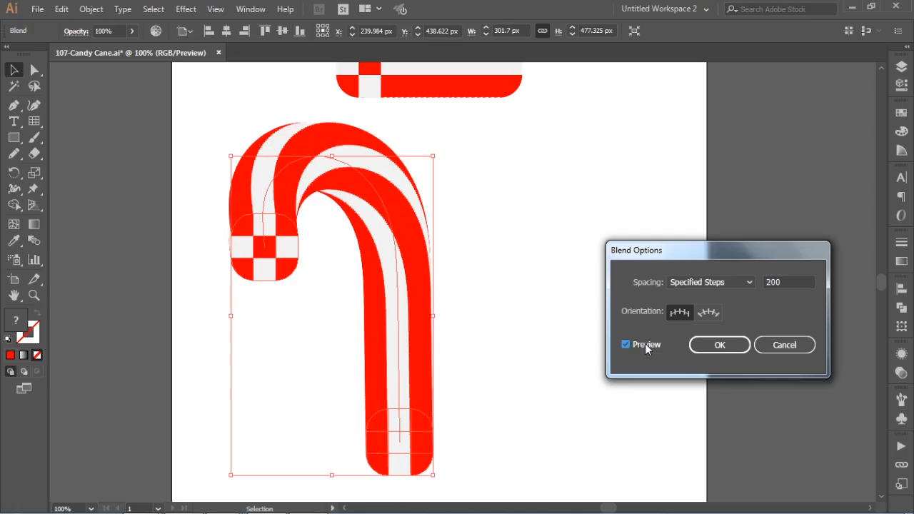
key("shift+Tab")
type("300")
key("Tab")
left_click(689, 347)
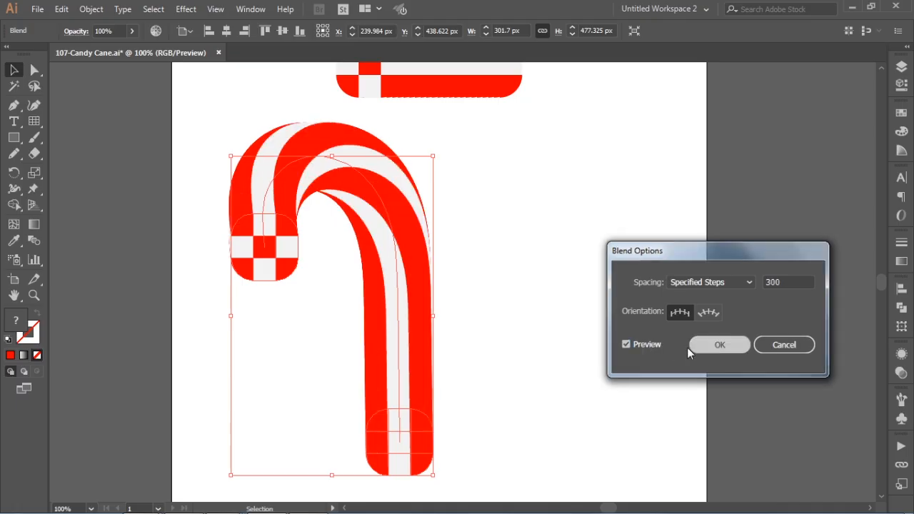
left_click(534, 277)
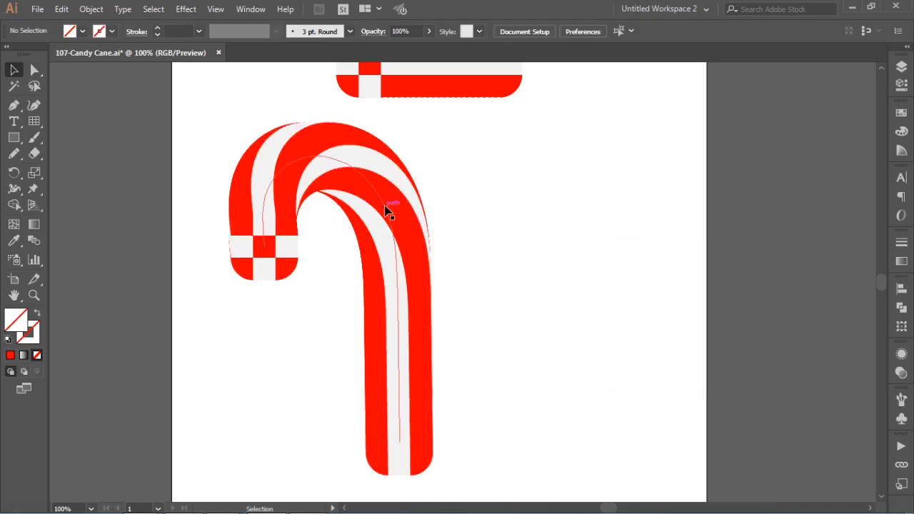
Shift the cane slightly left and down, and draw a large S-shaped path with the Pencil tool in the empty area beside it.
left_click_drag(385, 211, 362, 218)
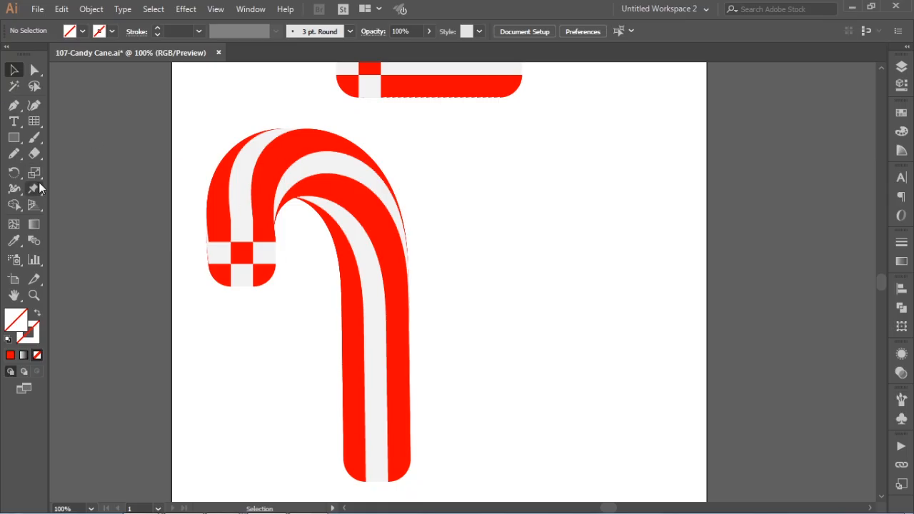
left_click(14, 153)
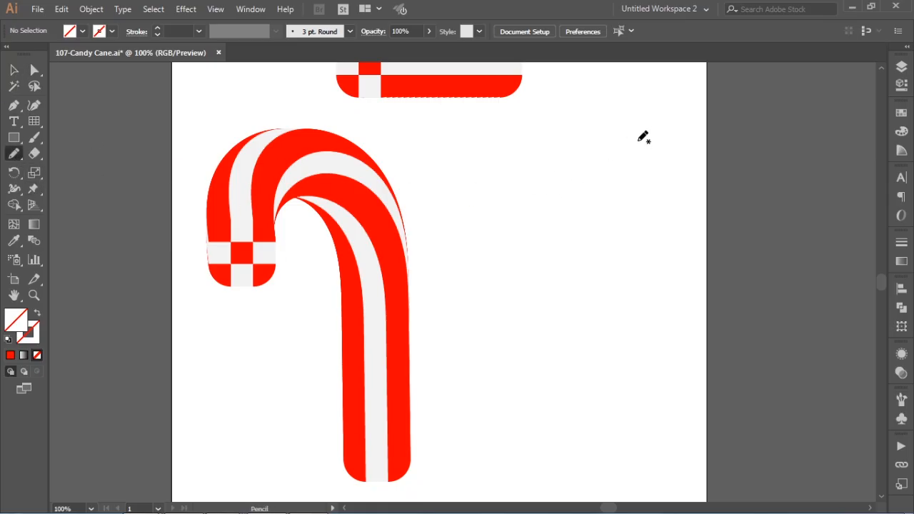
mouse_move(638, 135)
left_mouse_down()
mouse_move(564, 155)
mouse_move(601, 238)
mouse_move(670, 294)
mouse_move(644, 405)
mouse_move(525, 400)
mouse_move(505, 366)
left_mouse_up()
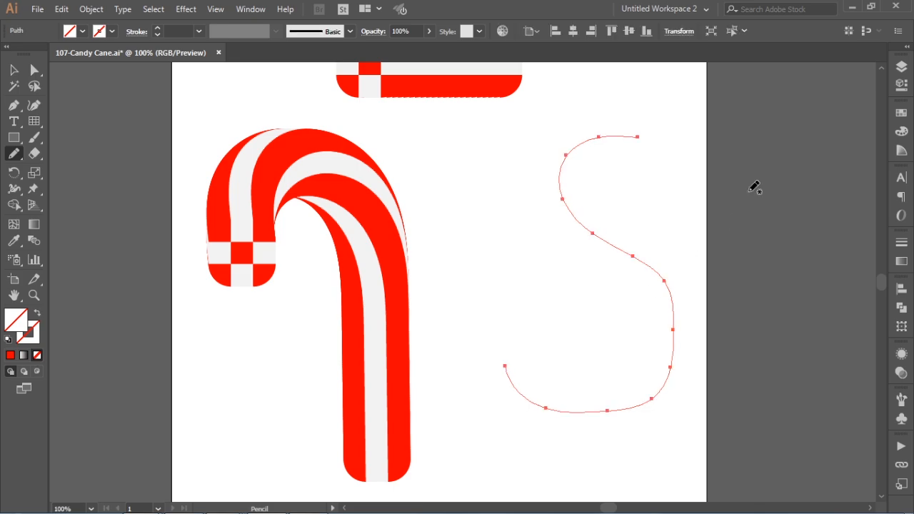
Replace the spine of the straight striped blend above the cane with the S-shaped path.
left_click_drag(637, 212, 508, 238)
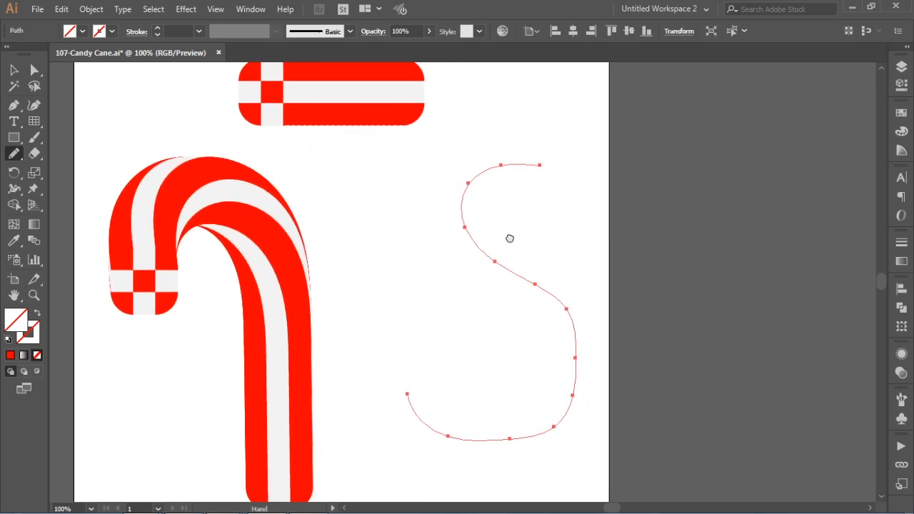
left_click(13, 69)
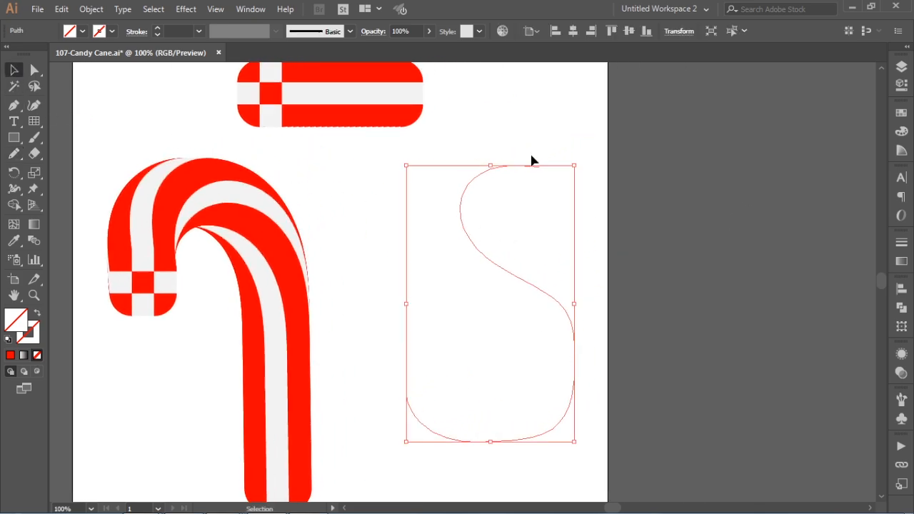
scroll(357, 107, "up", 1)
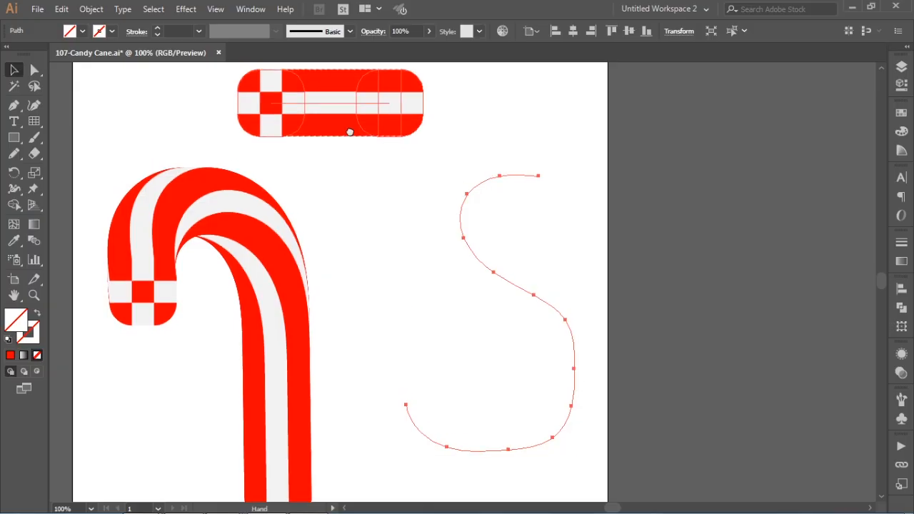
left_click(346, 116)
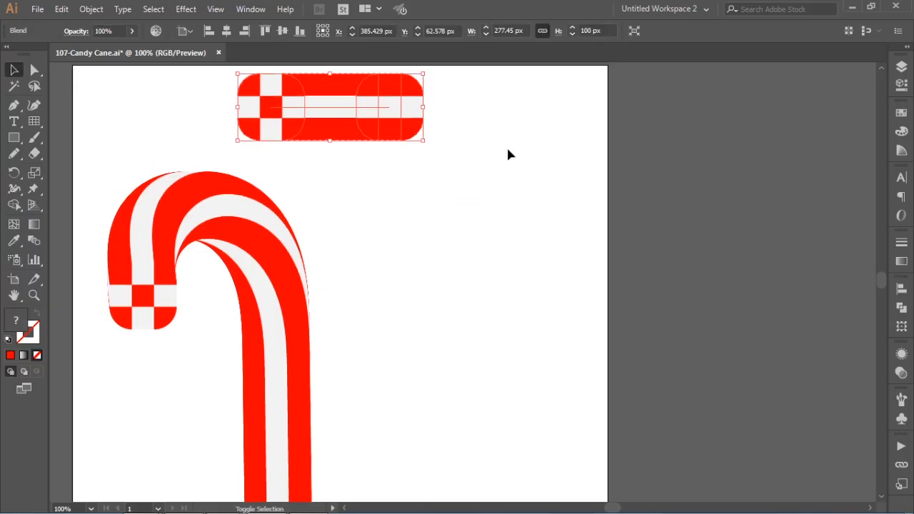
left_click_drag(508, 147, 602, 261)
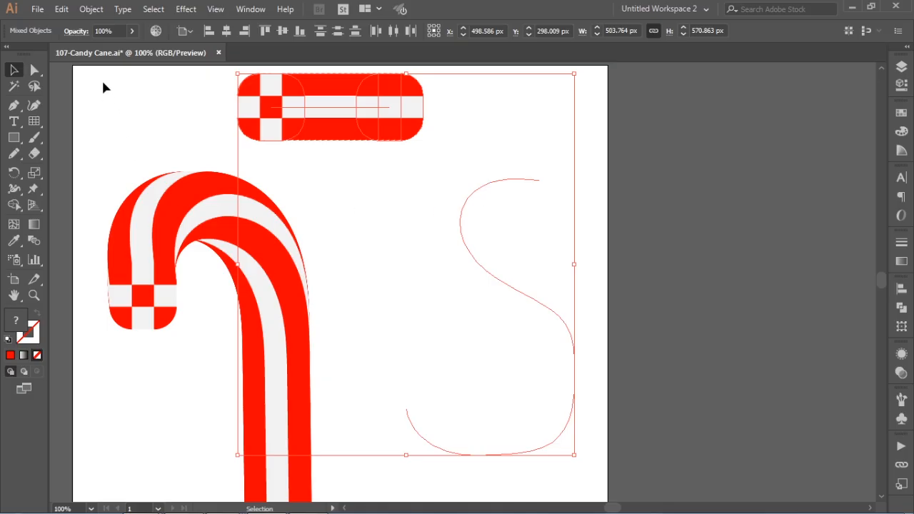
left_click(91, 9)
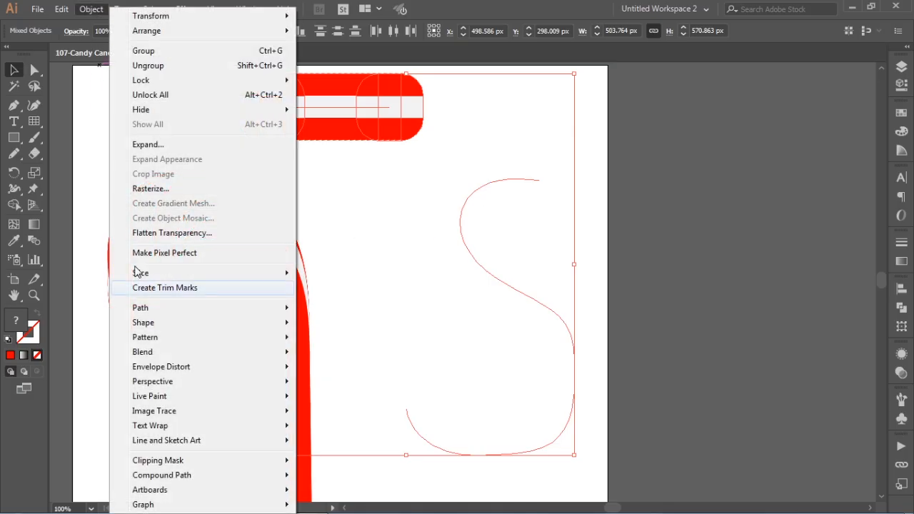
mouse_move(132, 354)
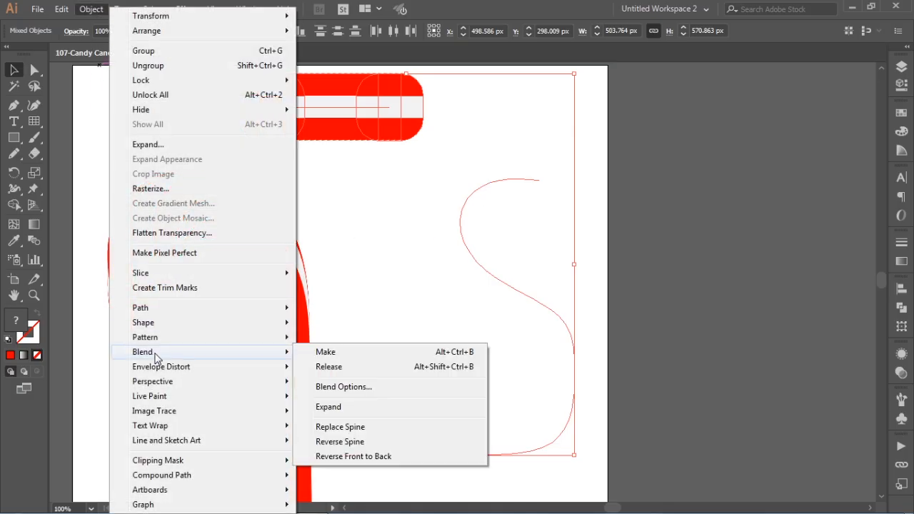
left_click(368, 429)
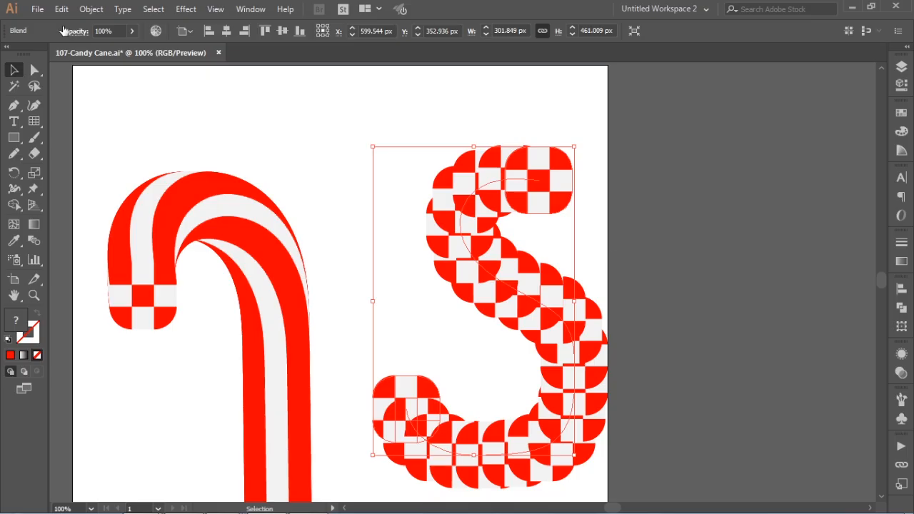
Set the S-shaped blend's spacing to 300 specified steps and move the S up and to the left, inside the artboard edge.
left_click(90, 10)
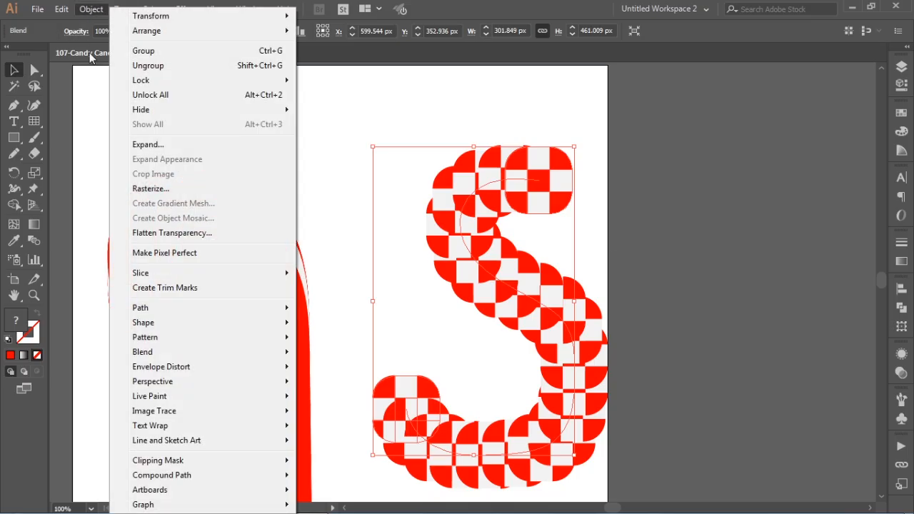
mouse_move(156, 354)
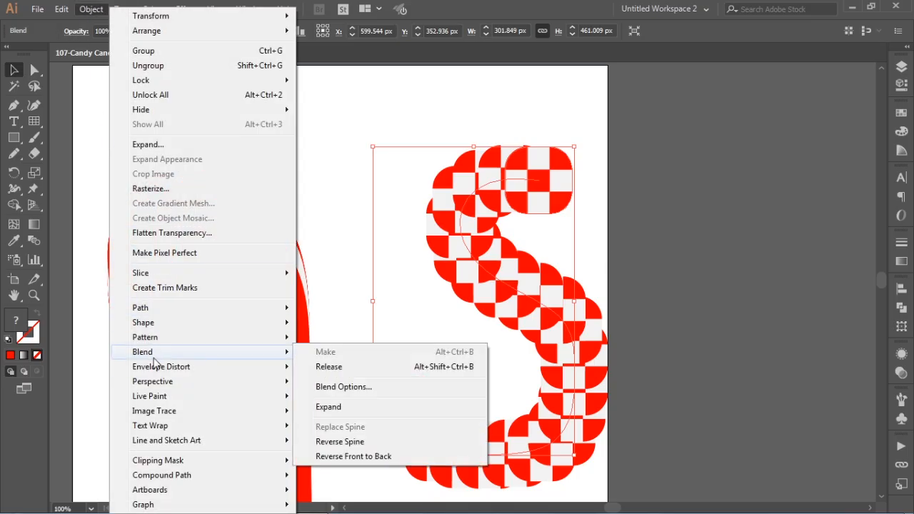
left_click(331, 387)
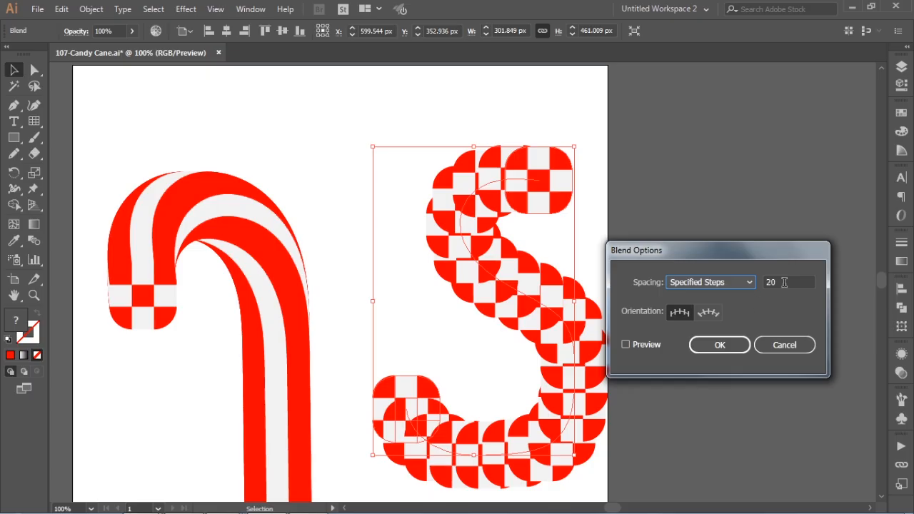
double_click(784, 283)
type("300")
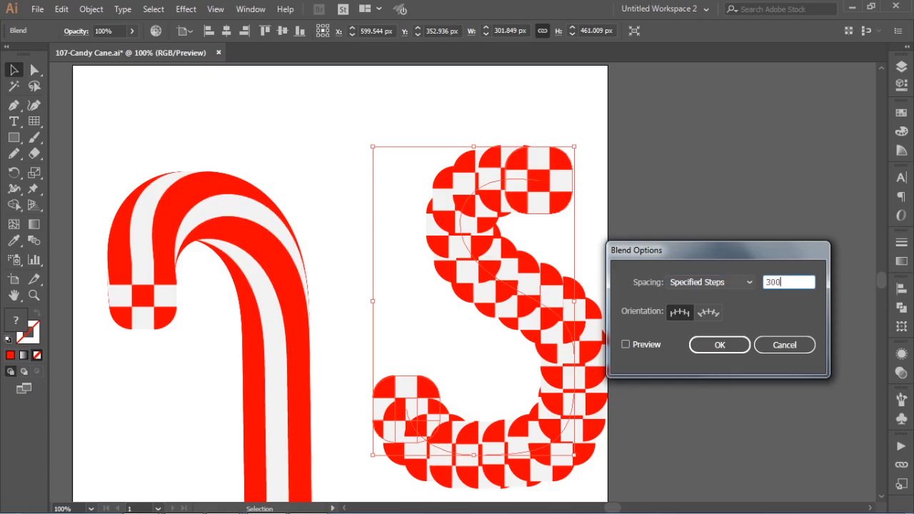
left_click(648, 344)
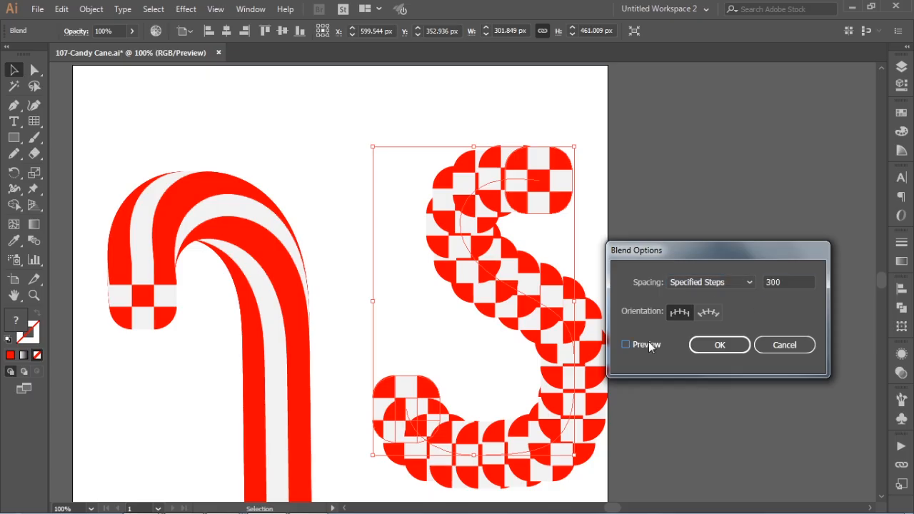
left_click(720, 345)
left_click(585, 187)
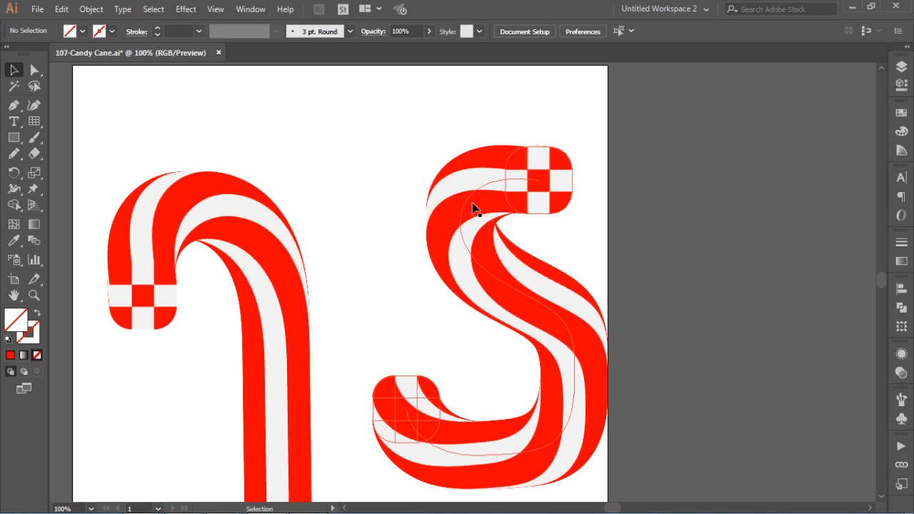
left_click_drag(474, 208, 427, 191)
left_click(562, 141)
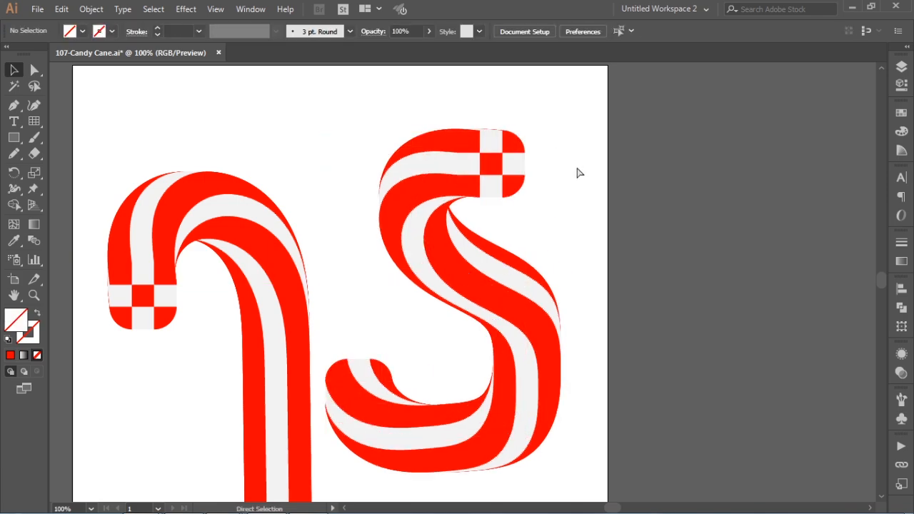
key("ctrl+minus")
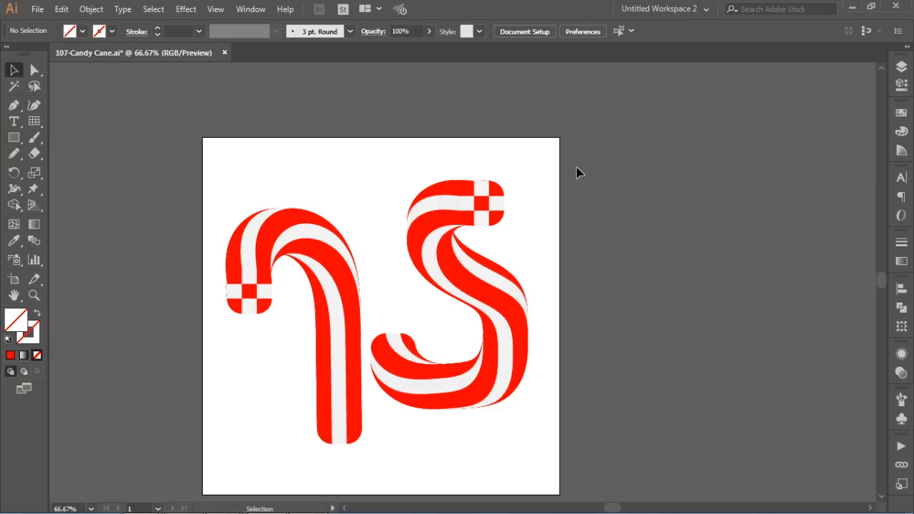
key("ctrl+equal")
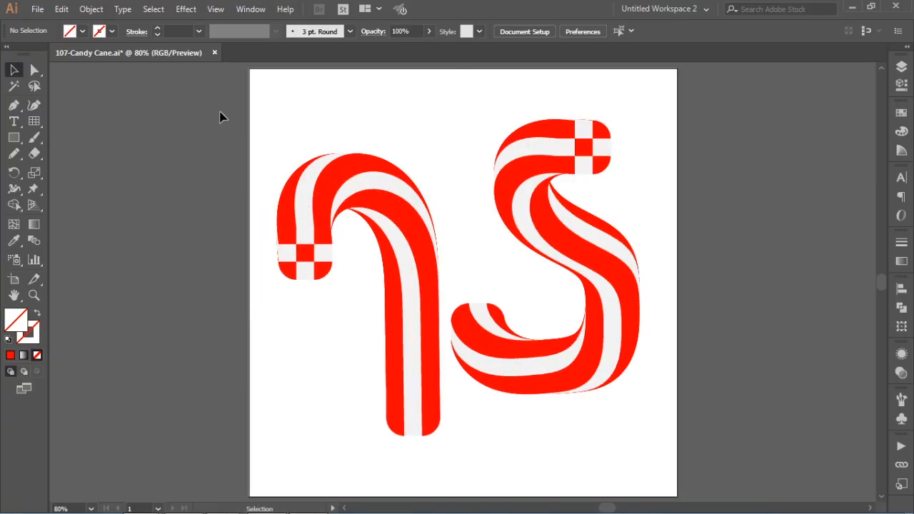
key("ctrl+space")
left_click_drag(259, 91, 682, 449)
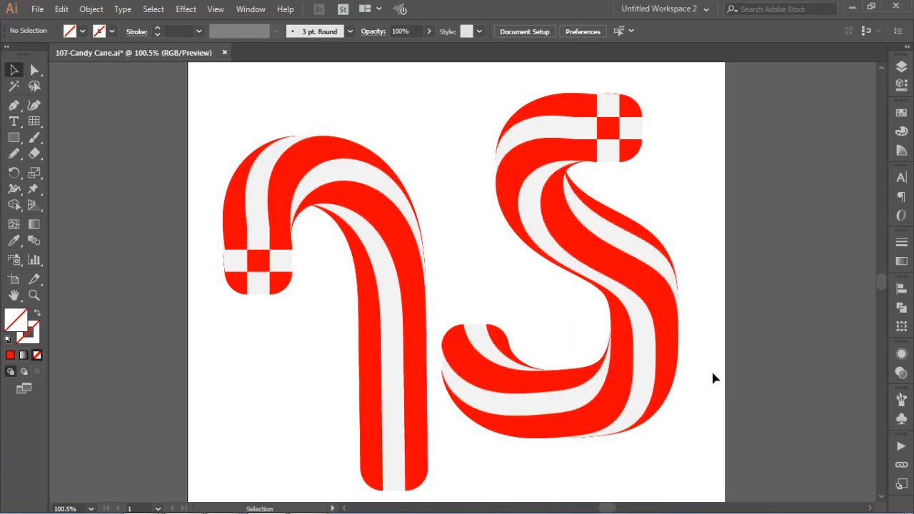
key("space")
left_click_drag(712, 365, 716, 359)
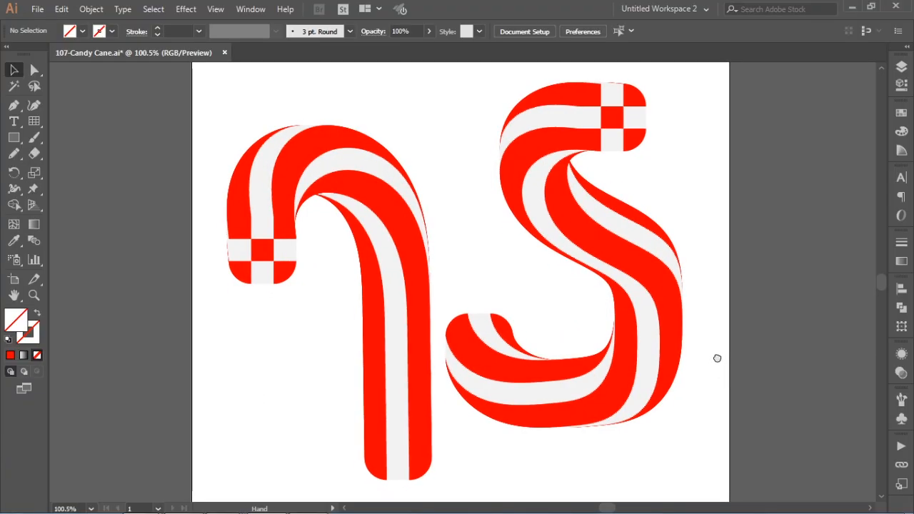